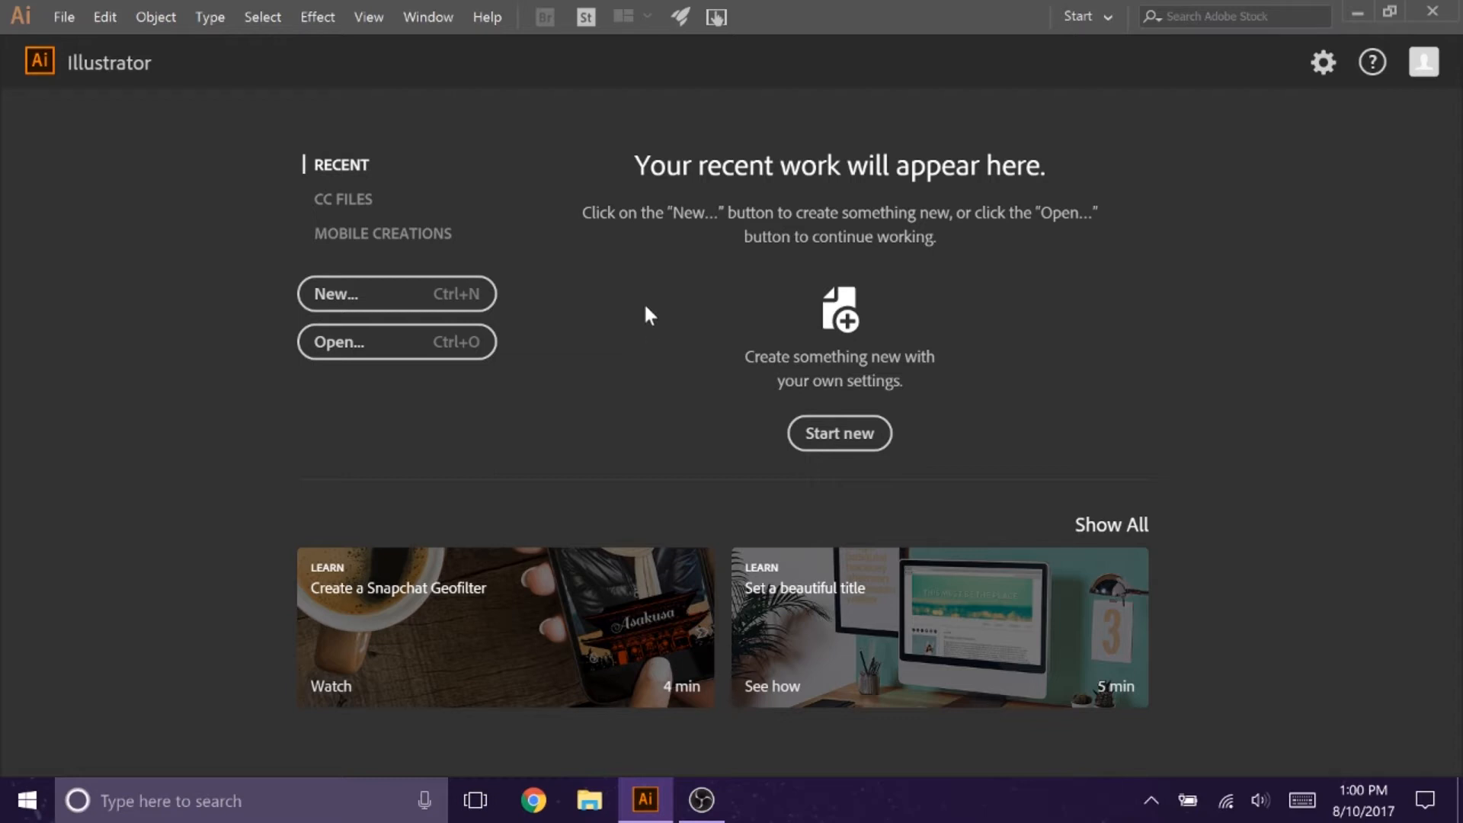
Step: Set the stroke and type units to inches in the preferences
{"action": "left_click", "coordinate": [111, 21]}
{"action": "mouse_move", "coordinate": [120, 623]}
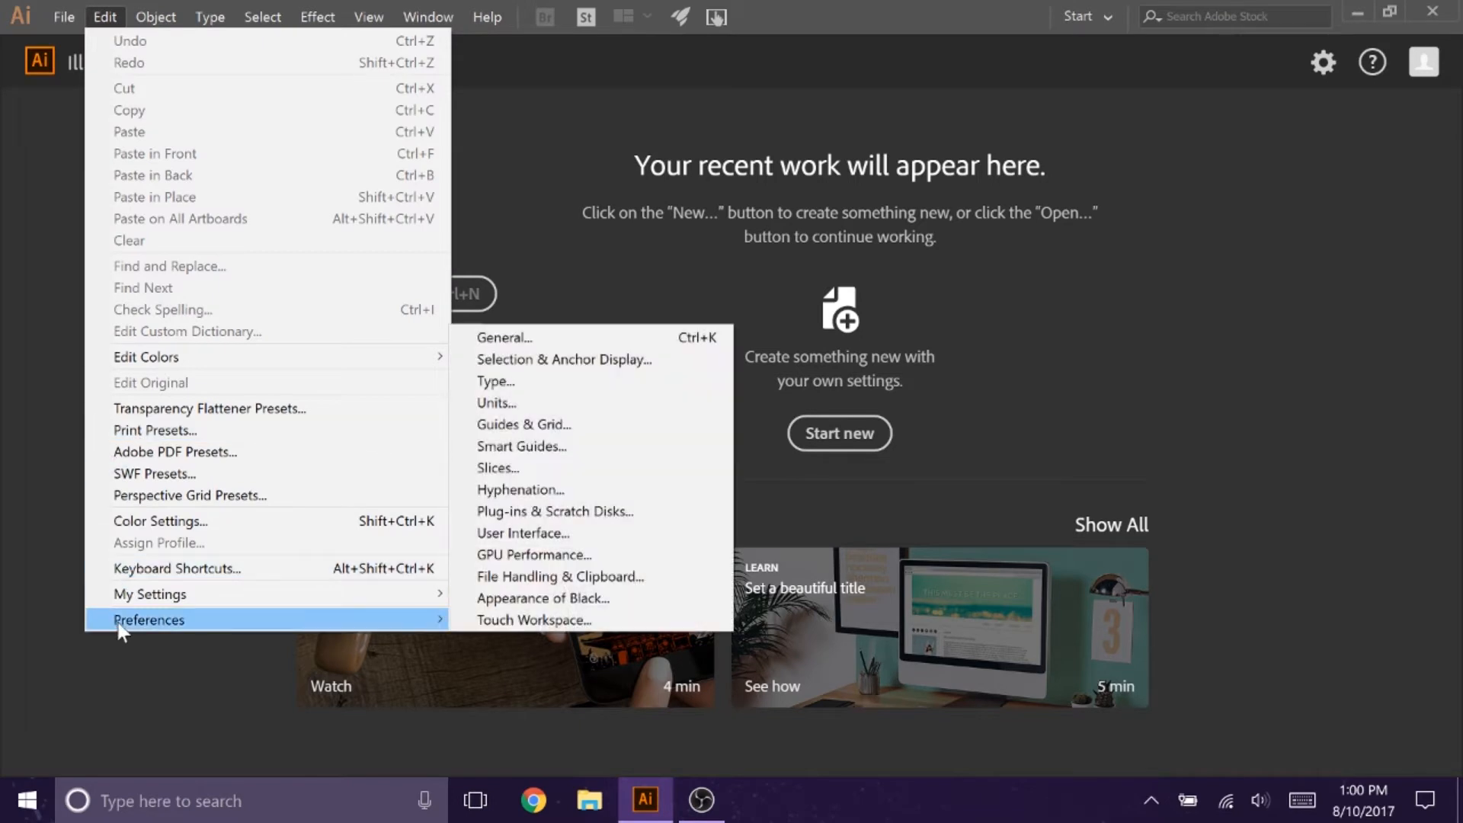
{"action": "left_click", "coordinate": [507, 408]}
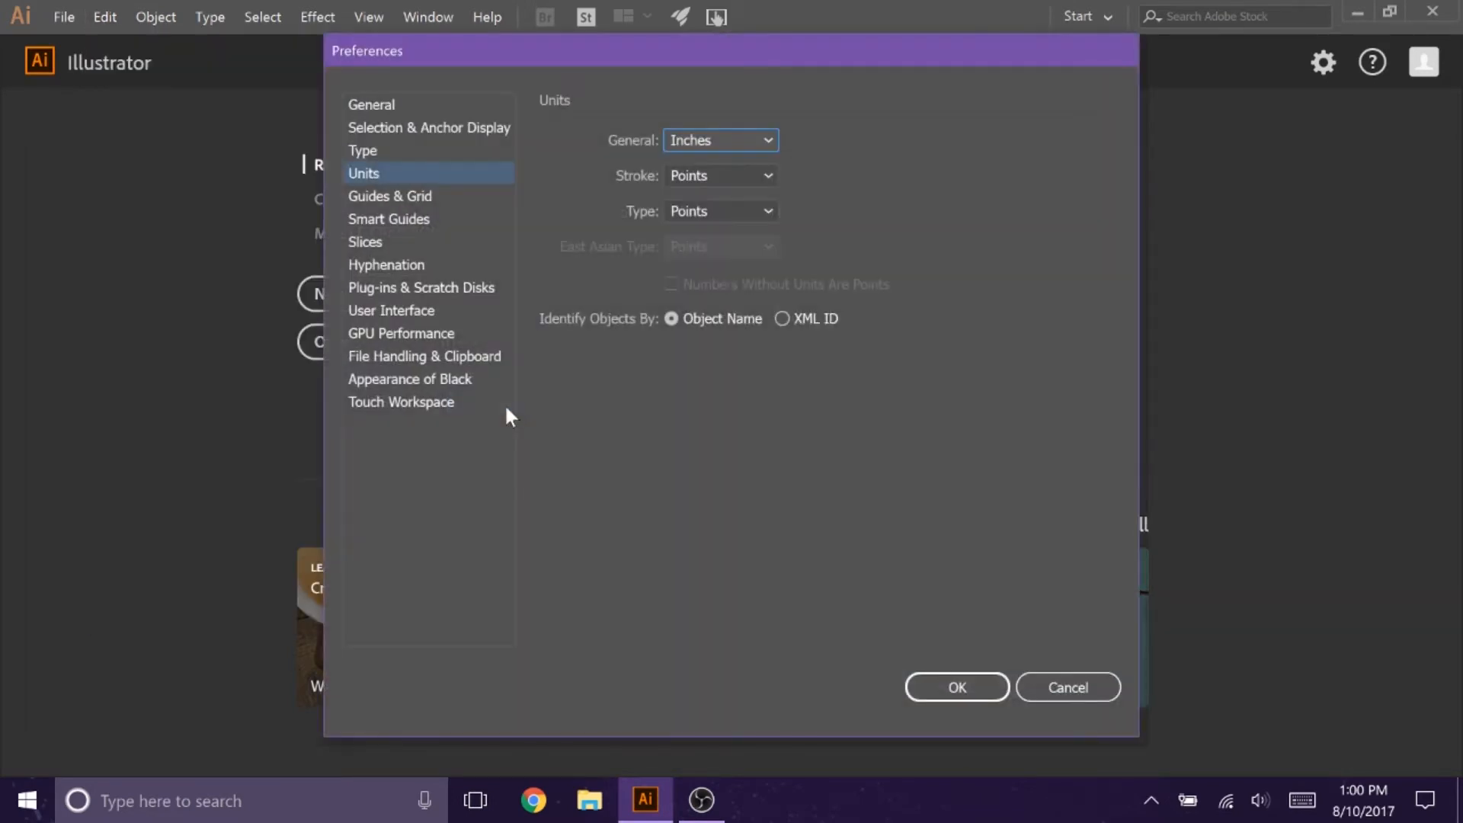
{"action": "left_click", "coordinate": [754, 177]}
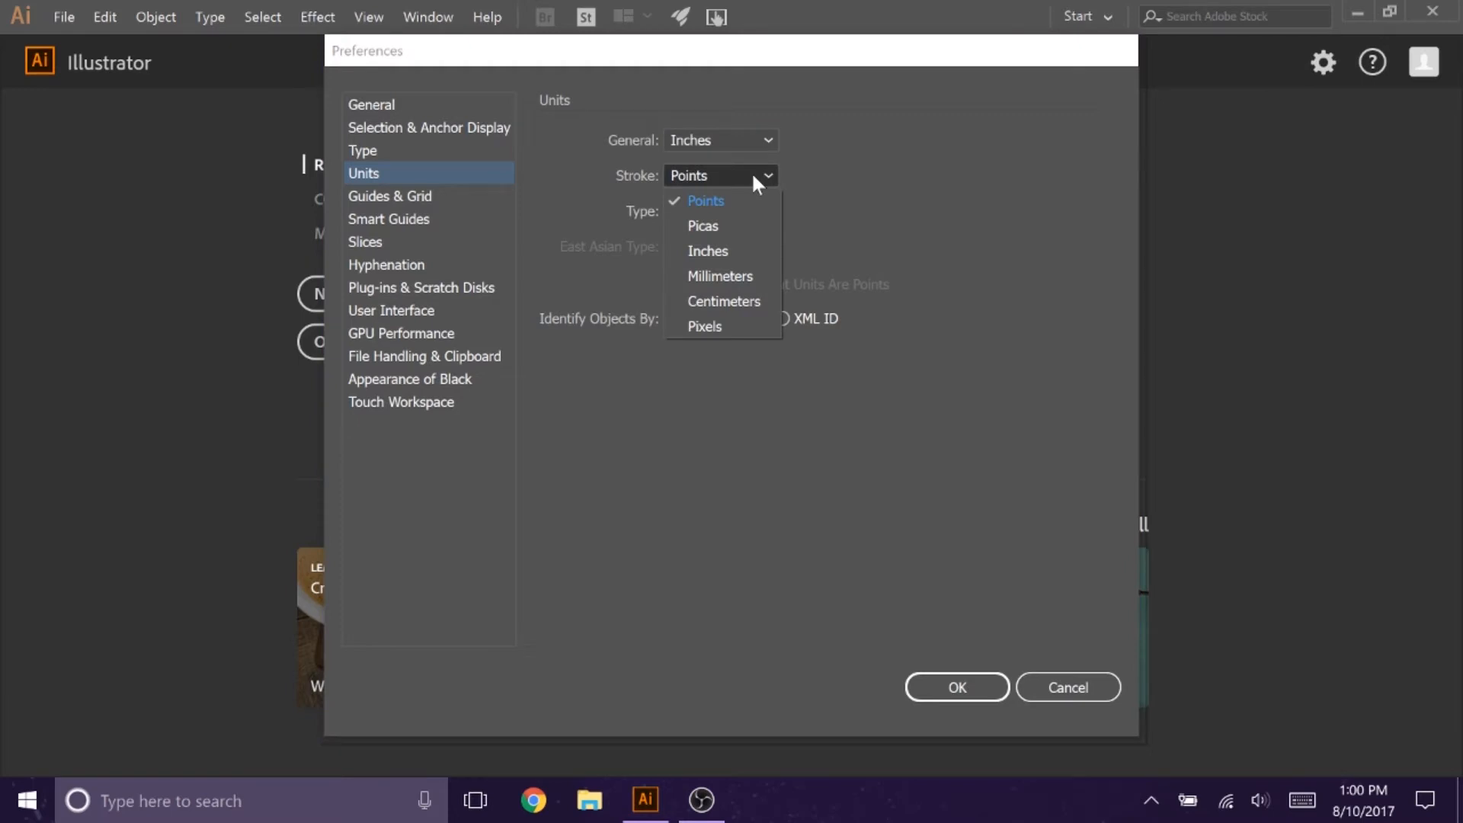
{"action": "left_click", "coordinate": [735, 248]}
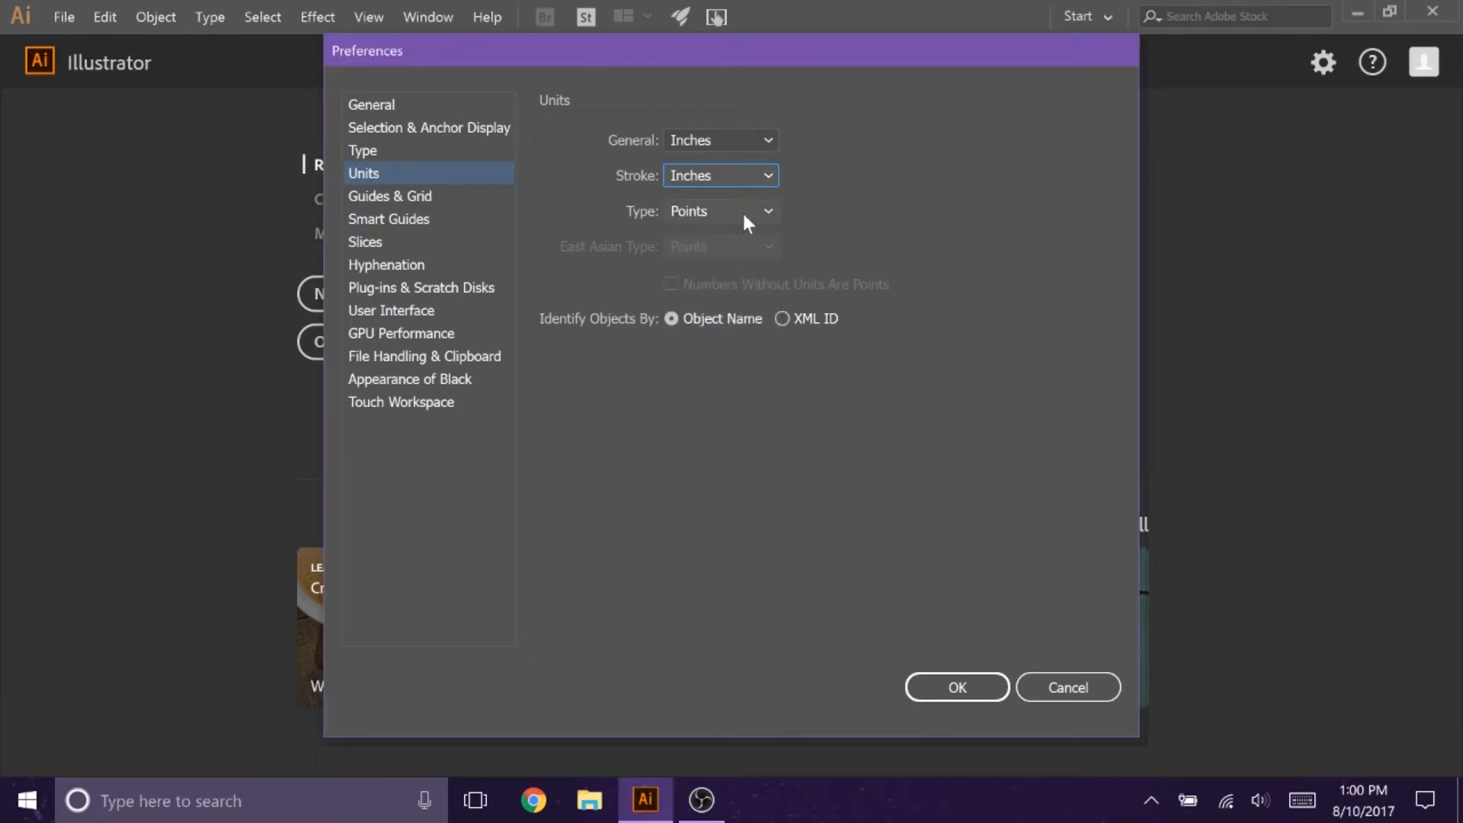
{"action": "left_click", "coordinate": [743, 215]}
{"action": "left_click", "coordinate": [734, 253]}
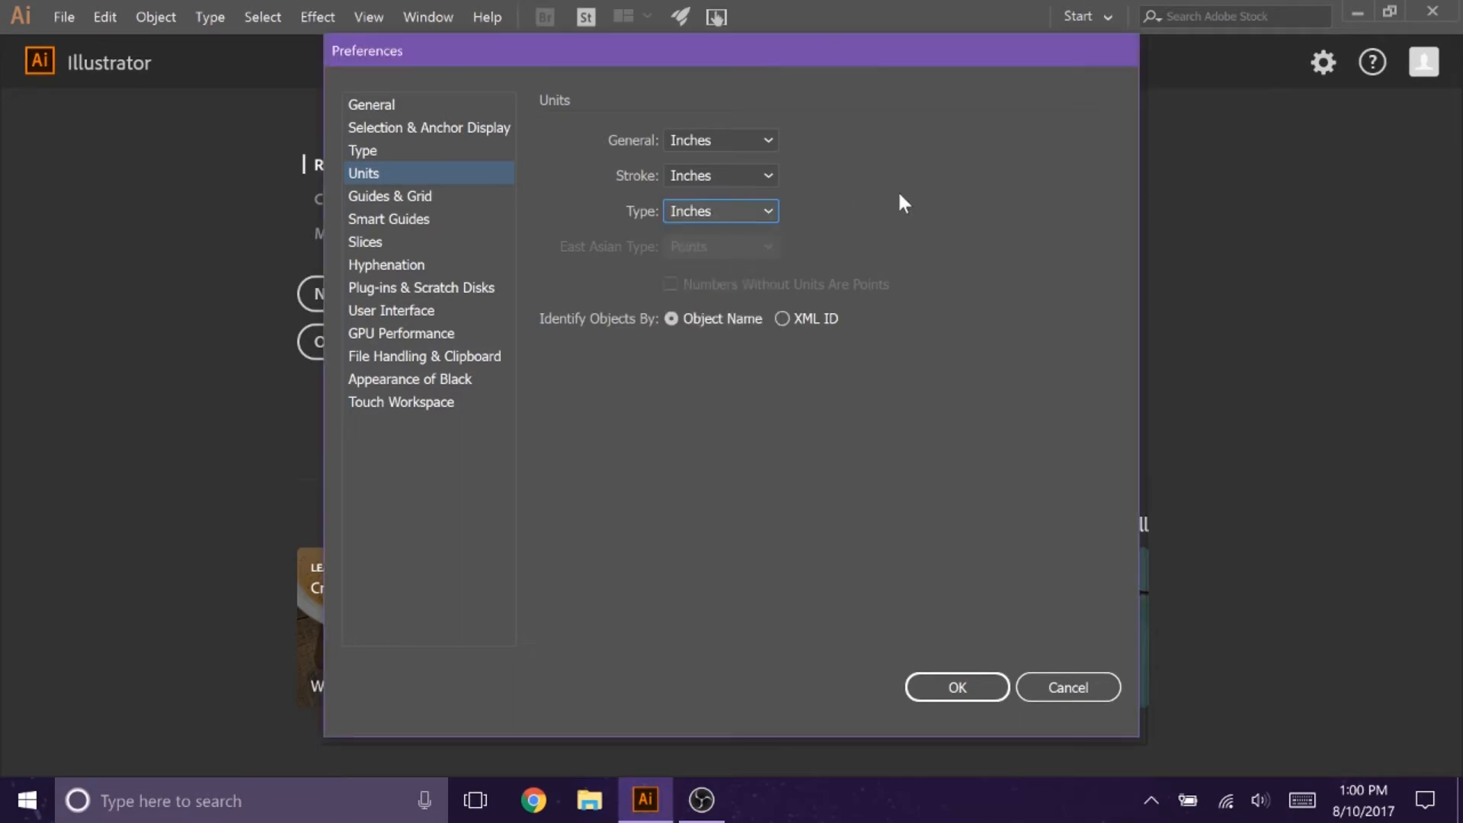
{"action": "left_click", "coordinate": [957, 687]}
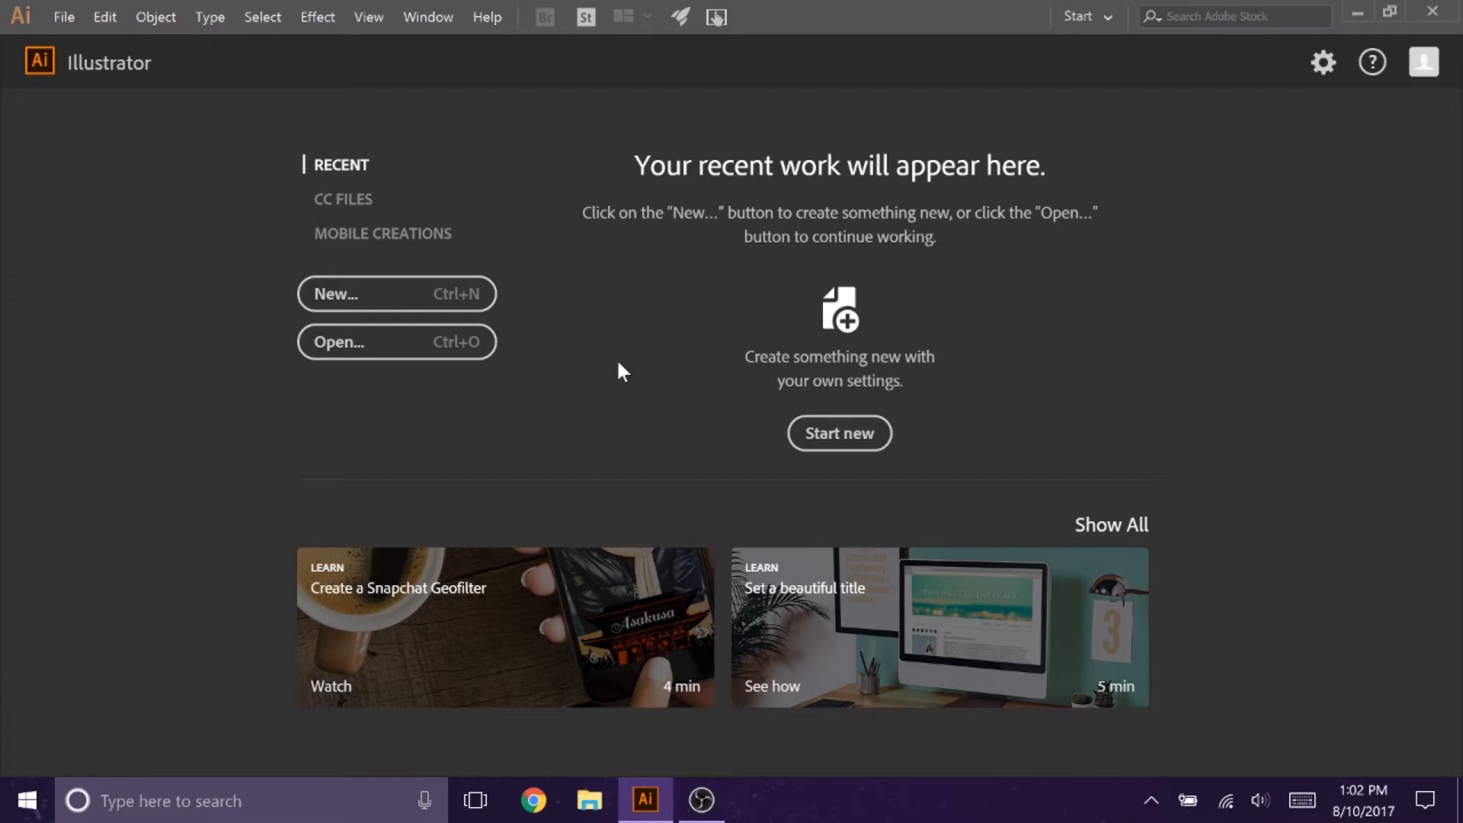
Step: Create a new document 6 inches wide and 6 inches high
{"action": "left_click", "coordinate": [409, 305]}
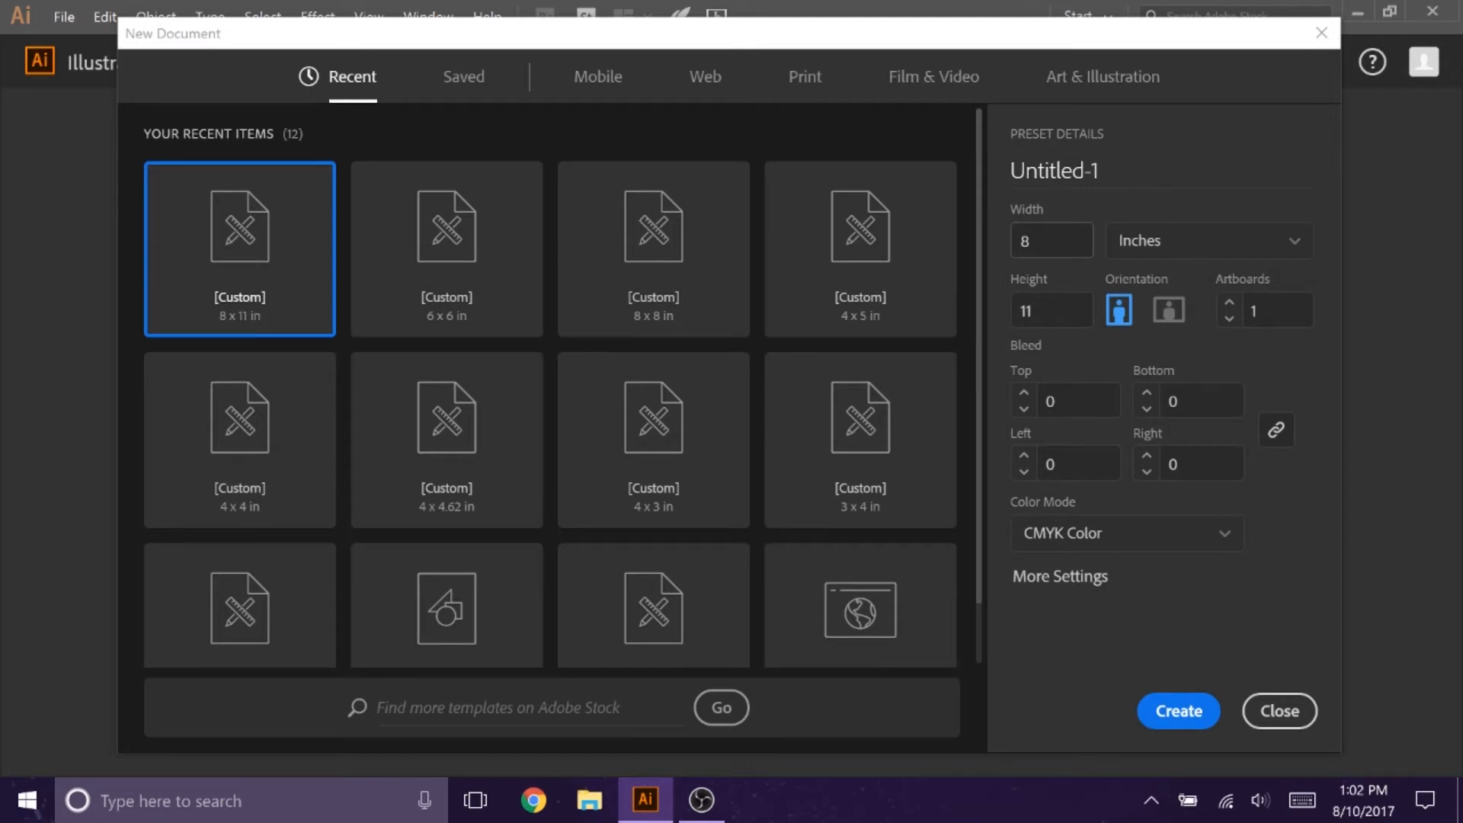
{"action": "left_click", "coordinate": [1006, 238]}
{"action": "type", "text": "6"}
{"action": "left_click", "coordinate": [1005, 303]}
{"action": "left_click", "coordinate": [1159, 722]}
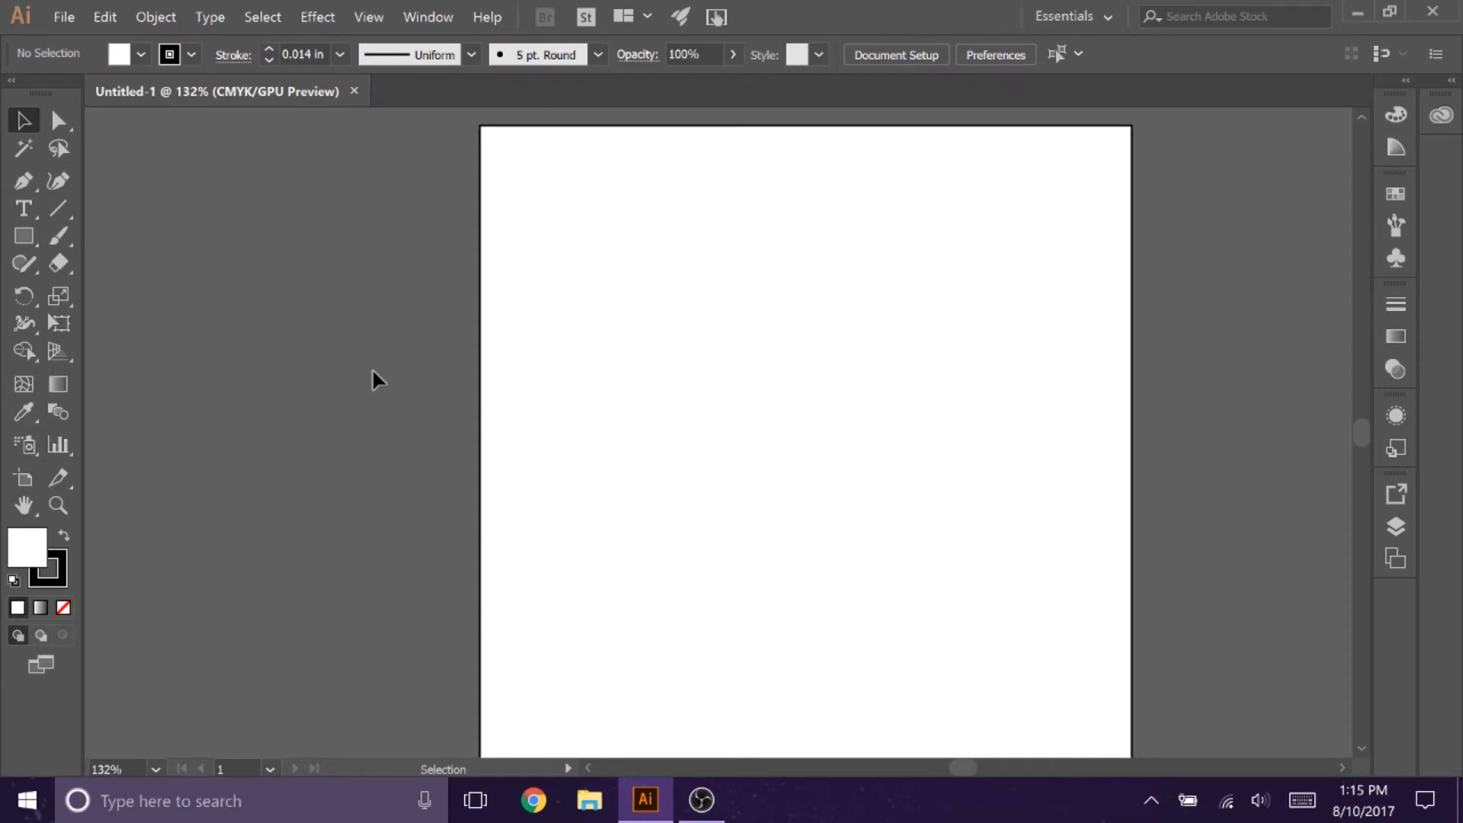
Step: Draw a steep slanted line along the artboard's left side and a wide rectangle in its upper right area
{"action": "left_click", "coordinate": [58, 208]}
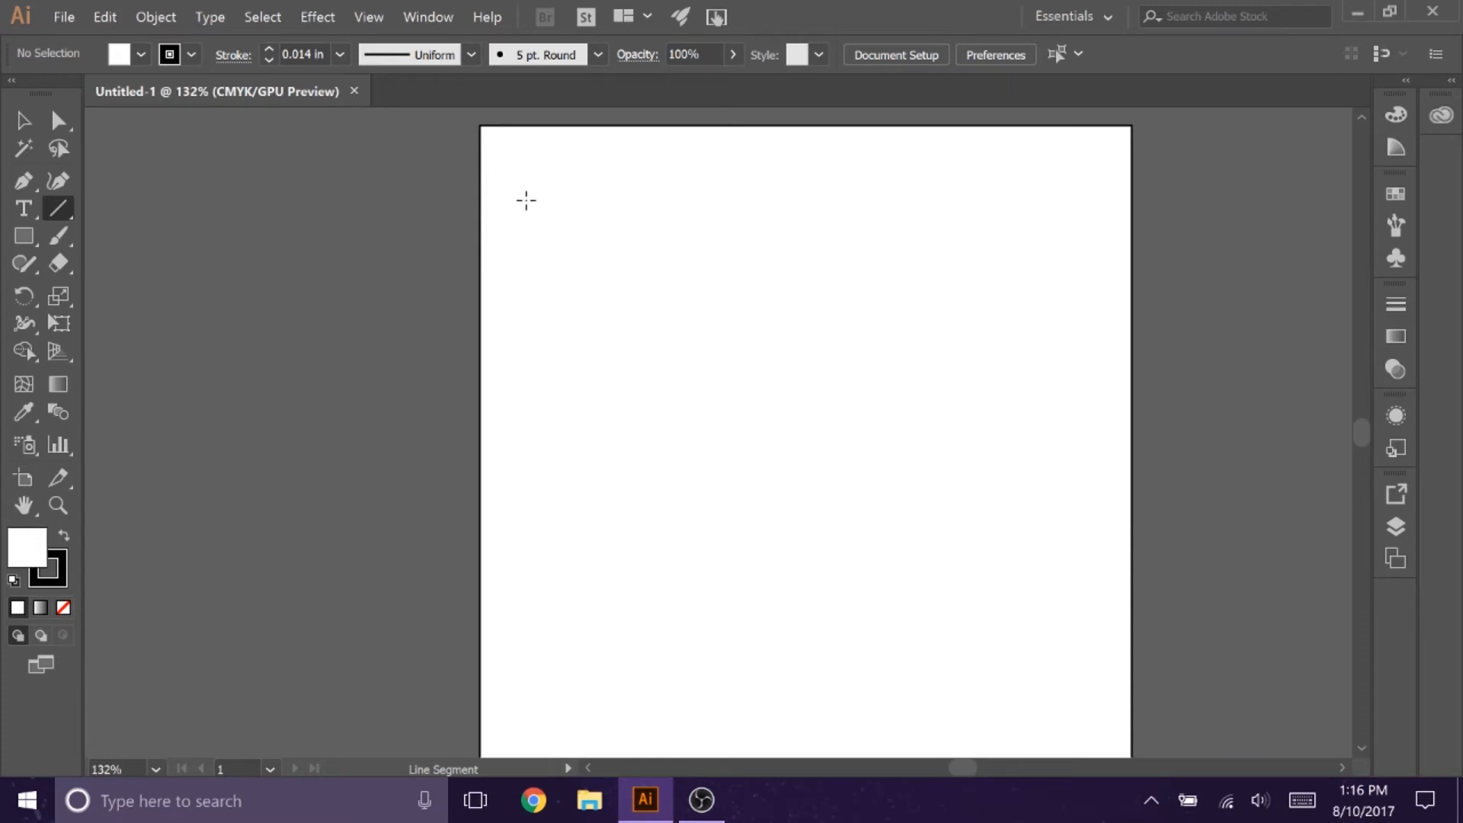
{"action": "mouse_move", "coordinate": [526, 193]}
{"action": "left_mouse_down"}
{"action": "mouse_move", "coordinate": [591, 647]}
{"action": "mouse_move", "coordinate": [606, 646]}
{"action": "left_mouse_up"}
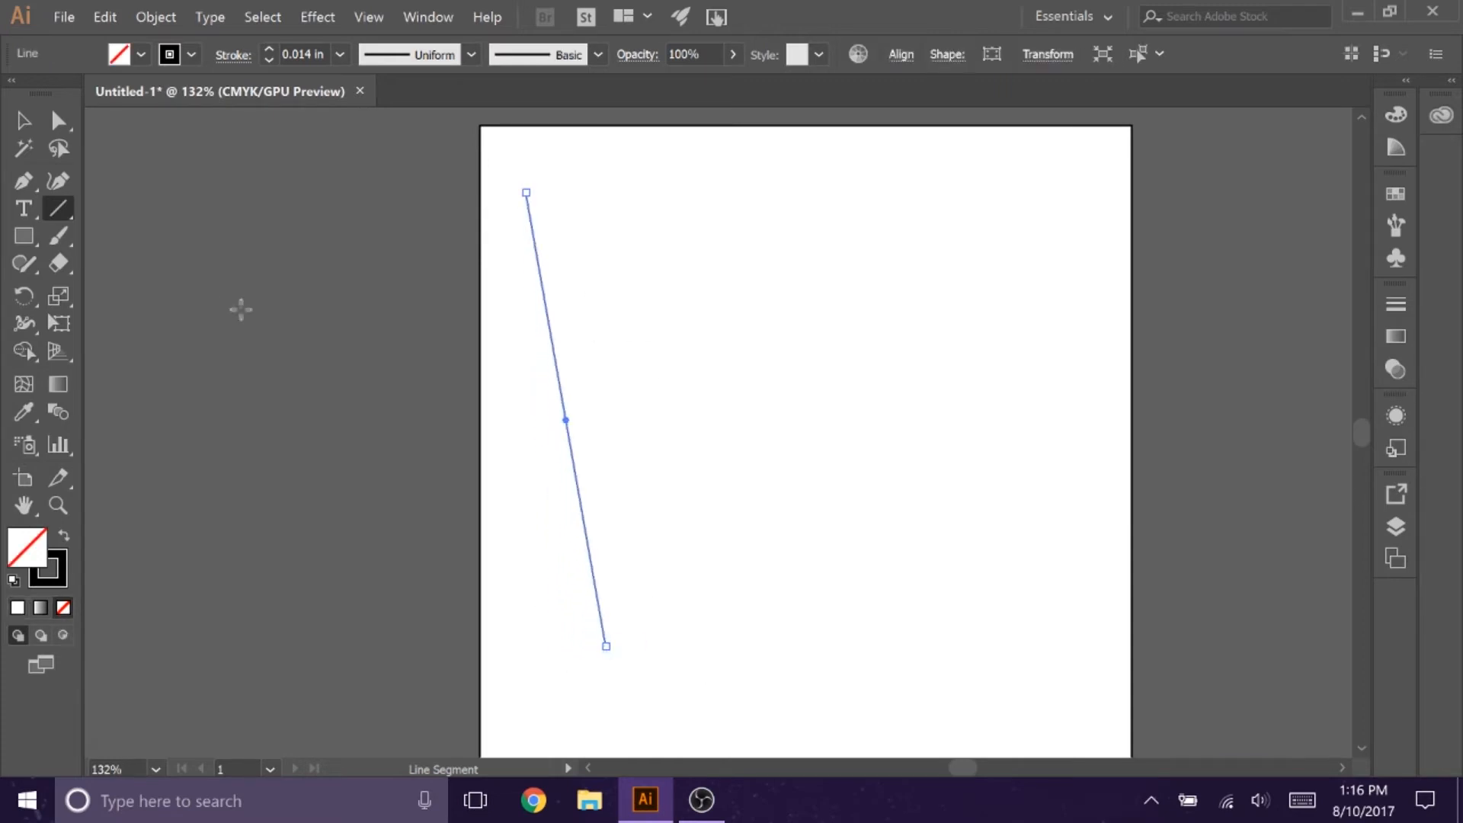
{"action": "left_click", "coordinate": [24, 238]}
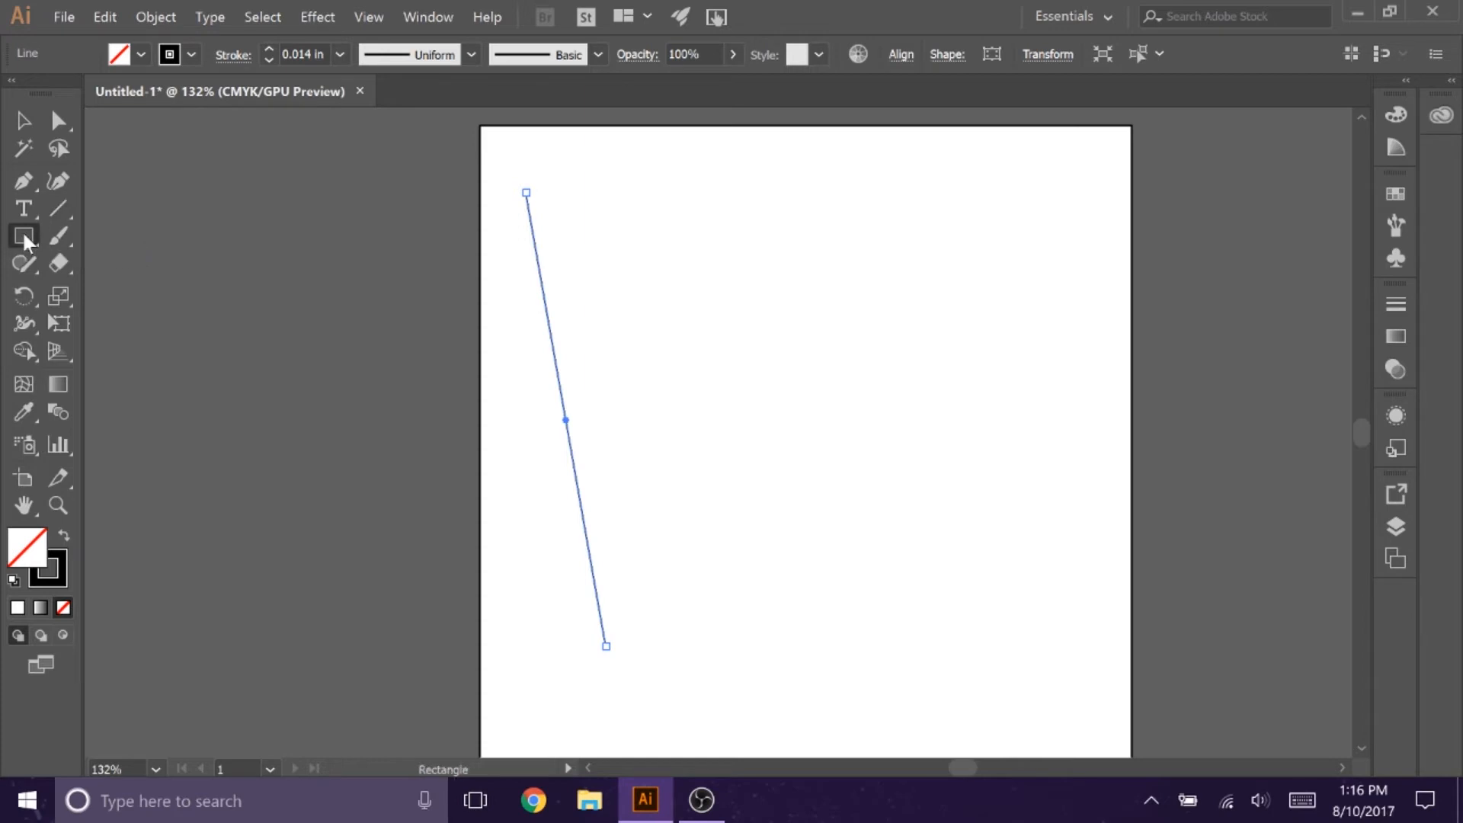
{"action": "left_click", "coordinate": [25, 239]}
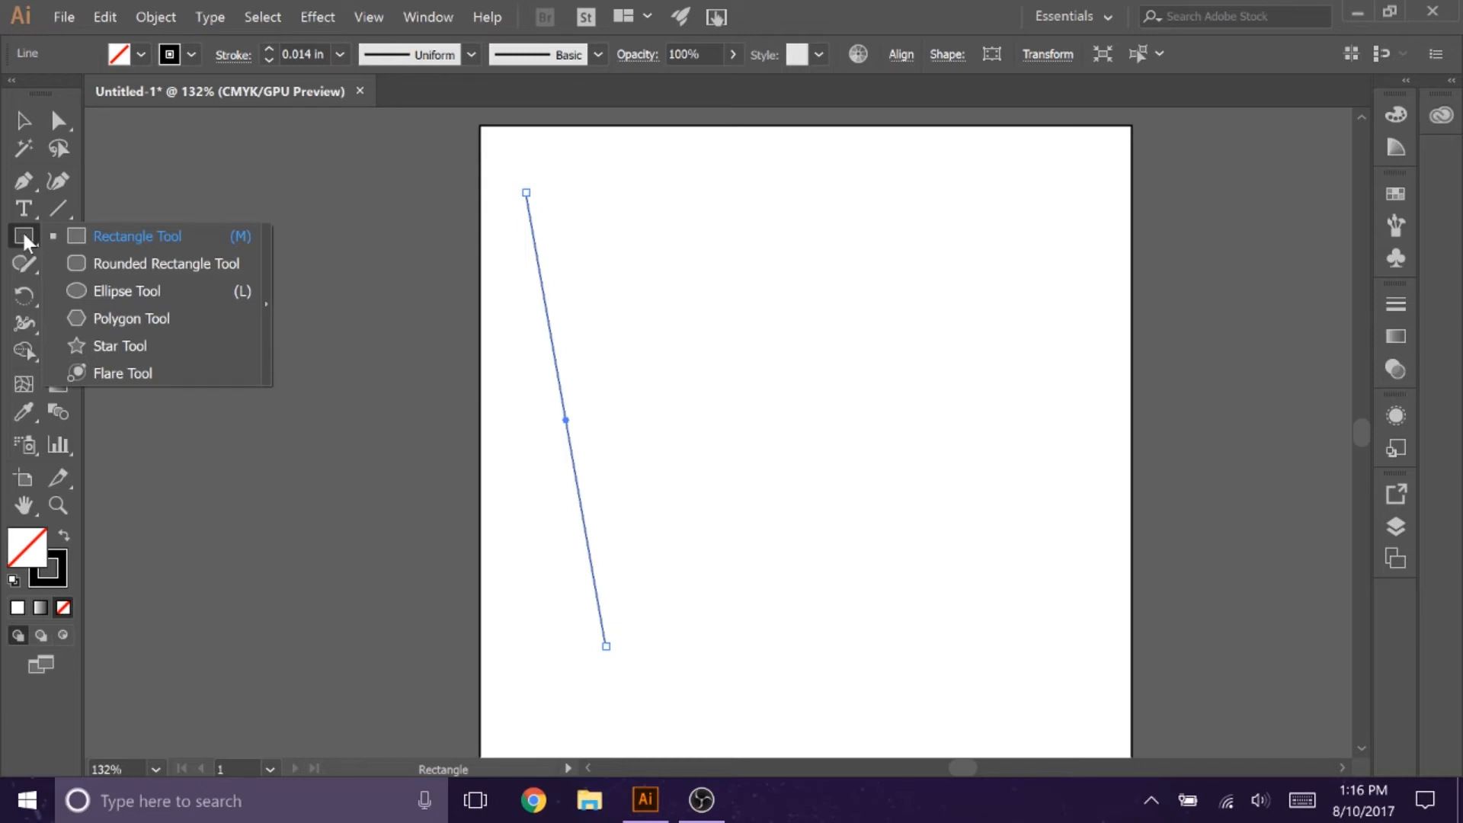
{"action": "left_click", "coordinate": [25, 237]}
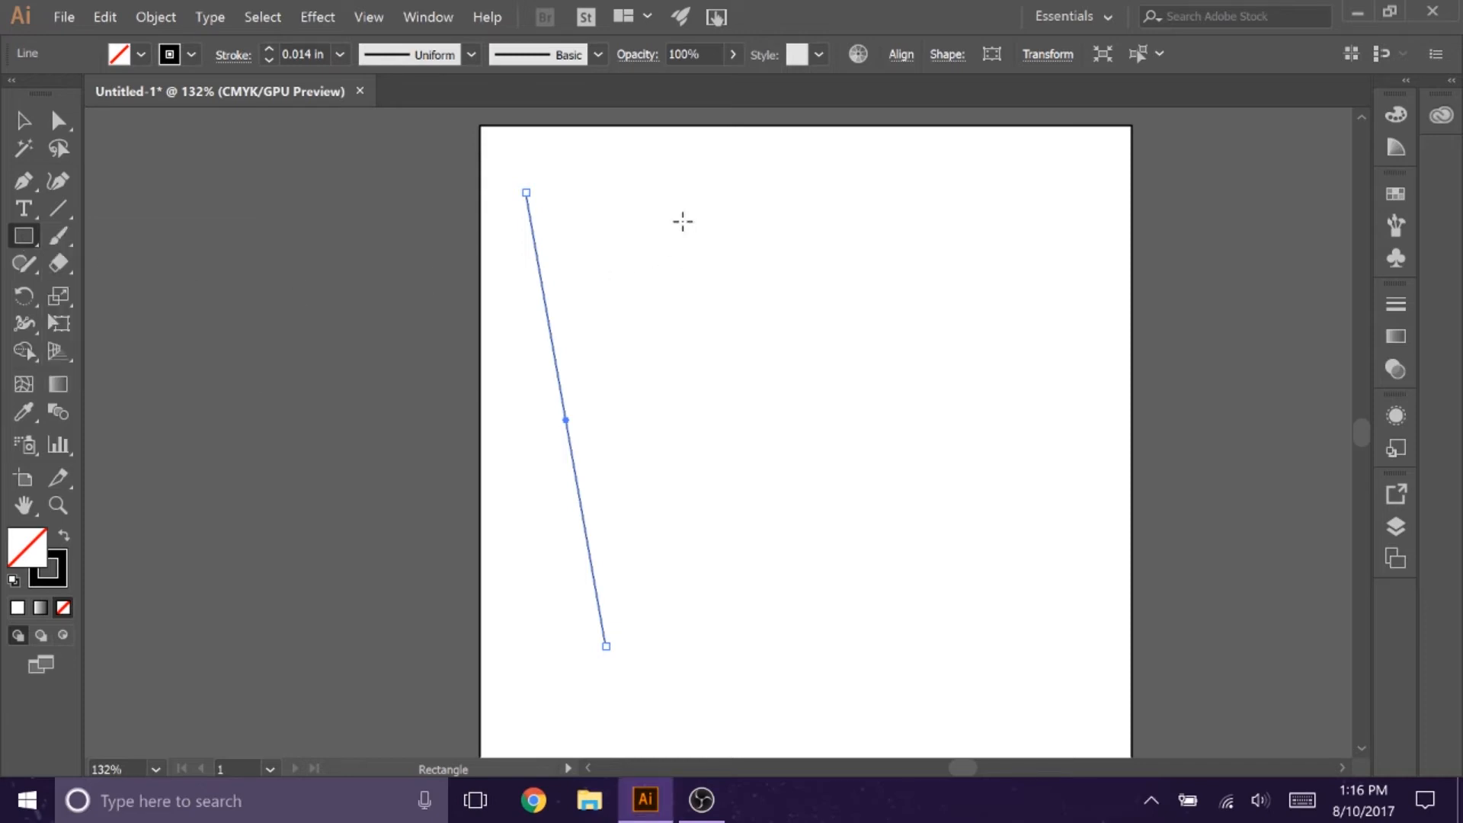
{"action": "left_click_drag", "start_coordinate": [691, 210], "coordinate": [1075, 425]}
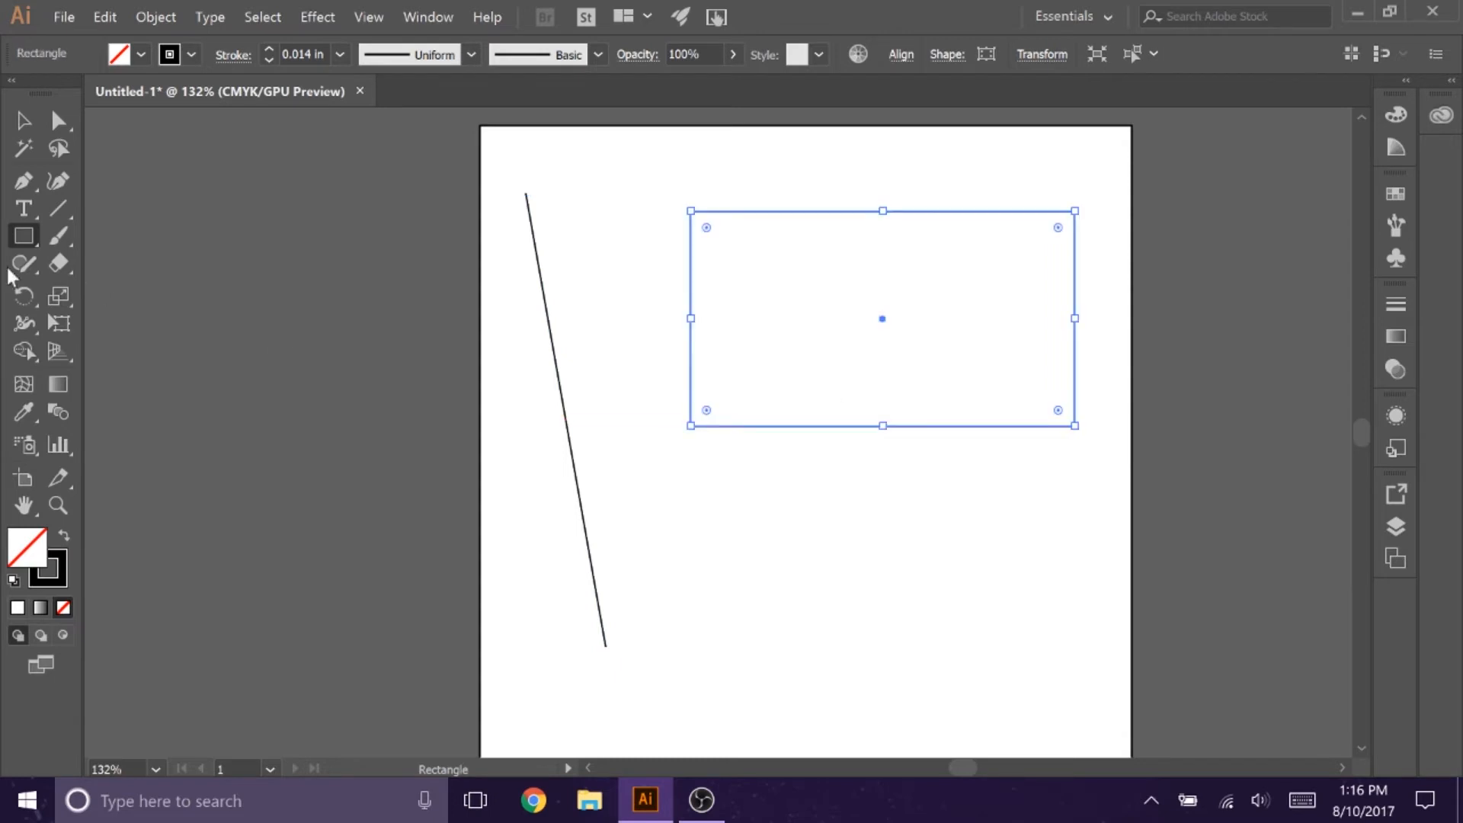
Step: Draw a horizontal ellipse below the rectangle and deselect it
{"action": "left_click", "coordinate": [24, 236]}
{"action": "left_click", "coordinate": [114, 291]}
{"action": "left_click_drag", "start_coordinate": [994, 505], "coordinate": [757, 668]}
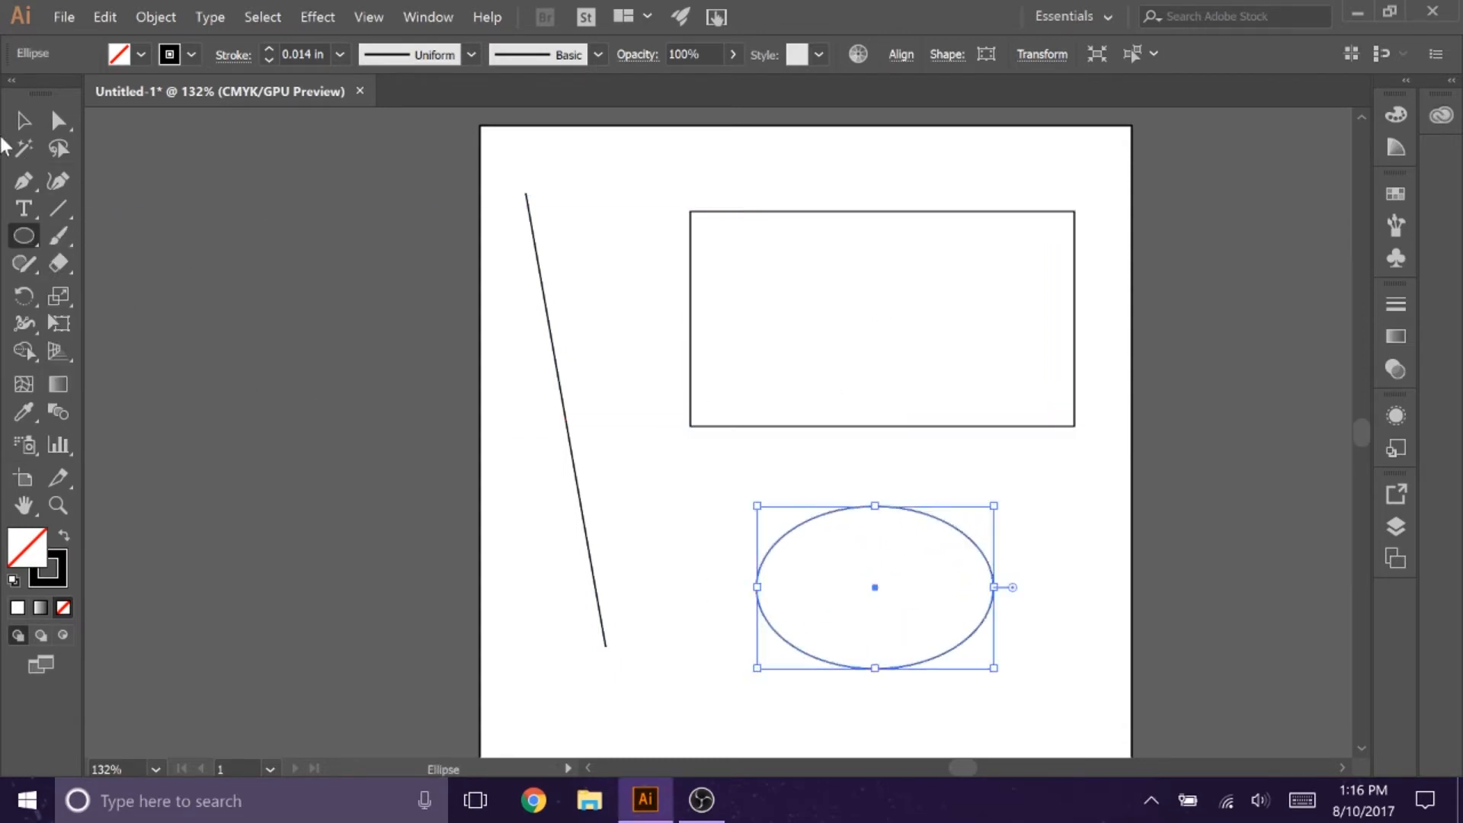
{"action": "key", "text": "v"}
{"action": "left_click", "coordinate": [707, 491]}
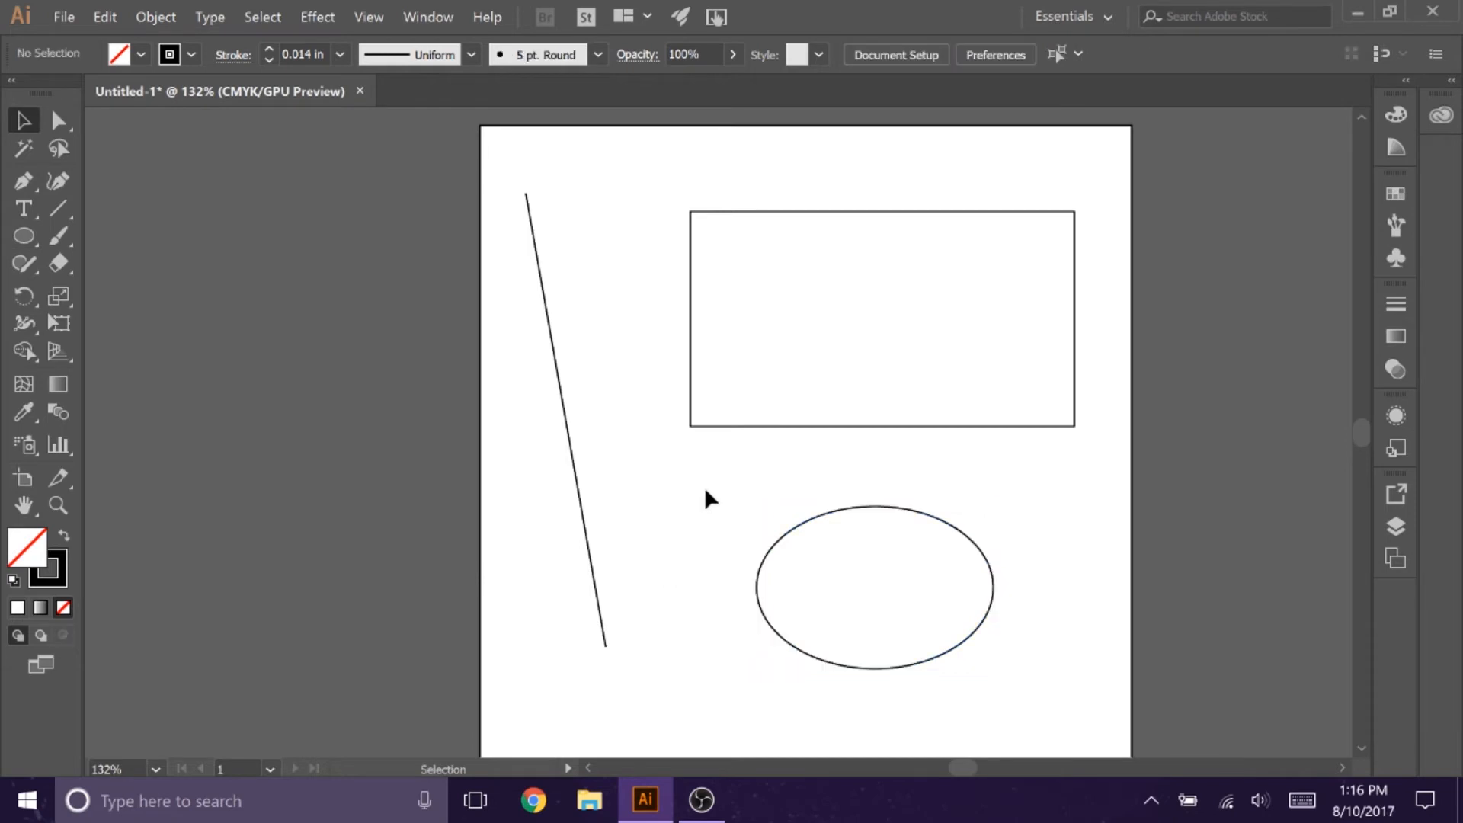
Step: Try several fill colors on the rectangle, including brown and purple, and return it to no fill
{"action": "left_click", "coordinate": [764, 427]}
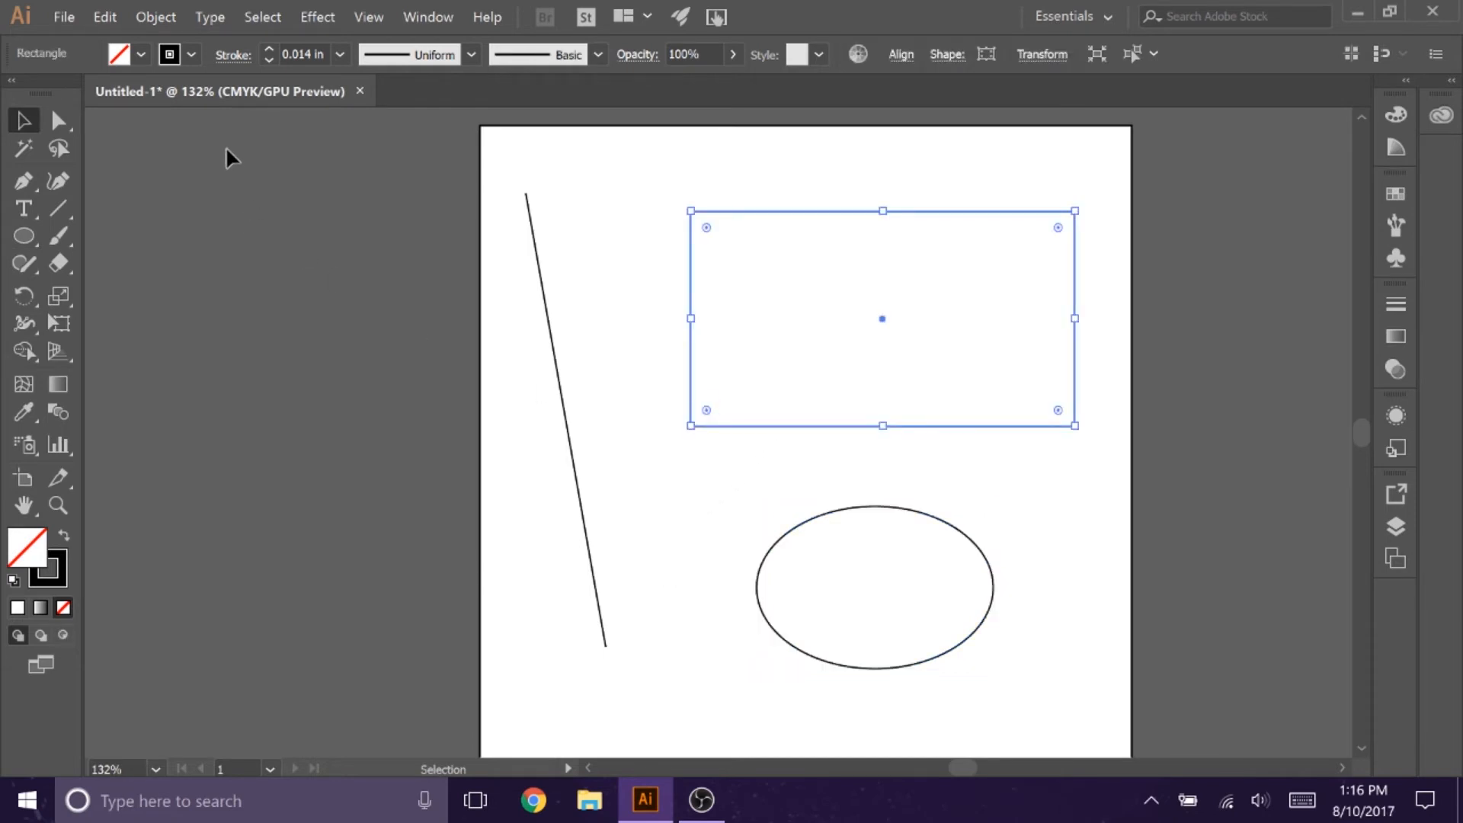
{"action": "left_click", "coordinate": [142, 54]}
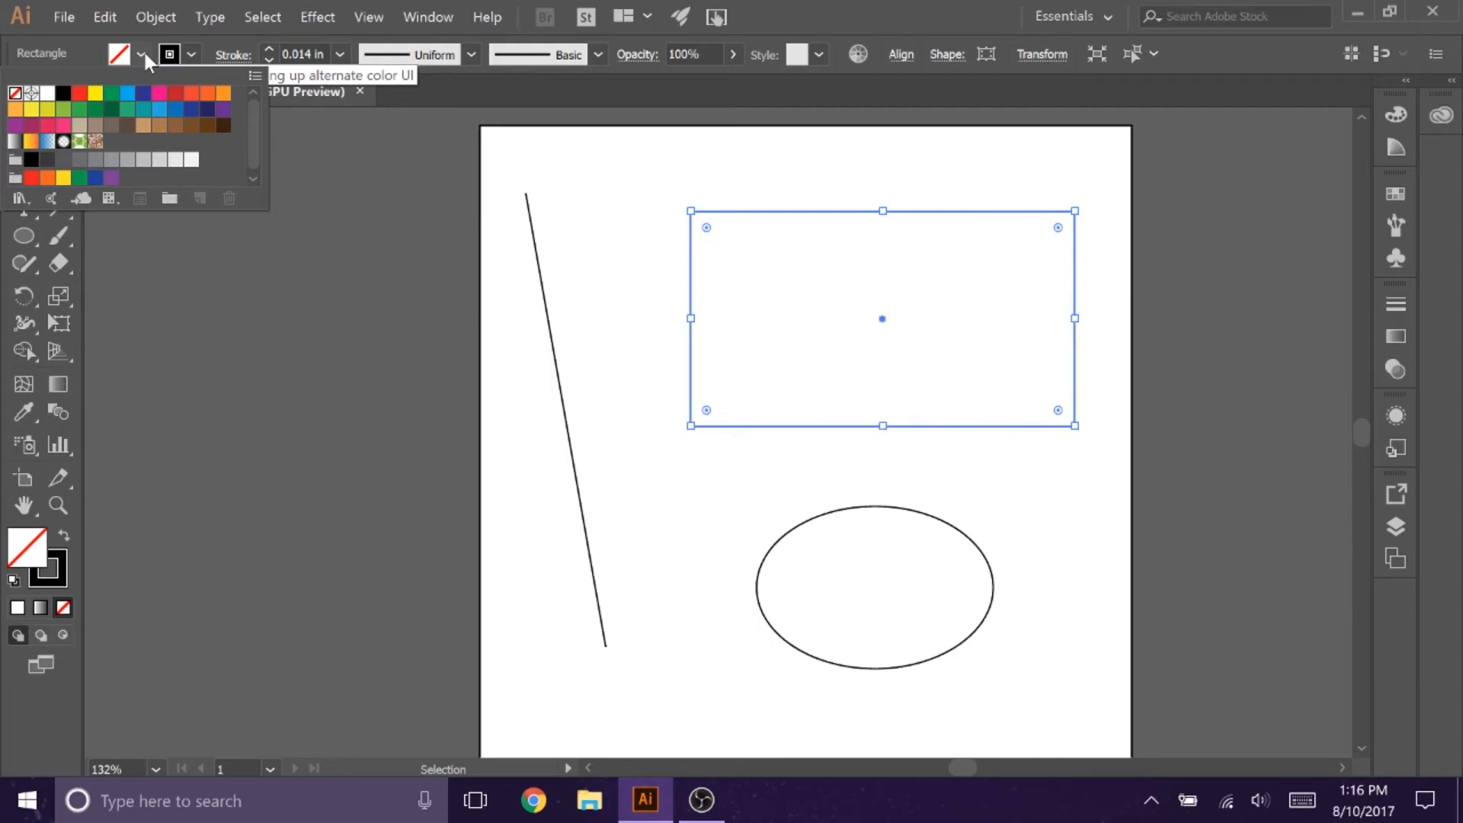
{"action": "left_click", "coordinate": [95, 92]}
{"action": "left_click", "coordinate": [166, 125]}
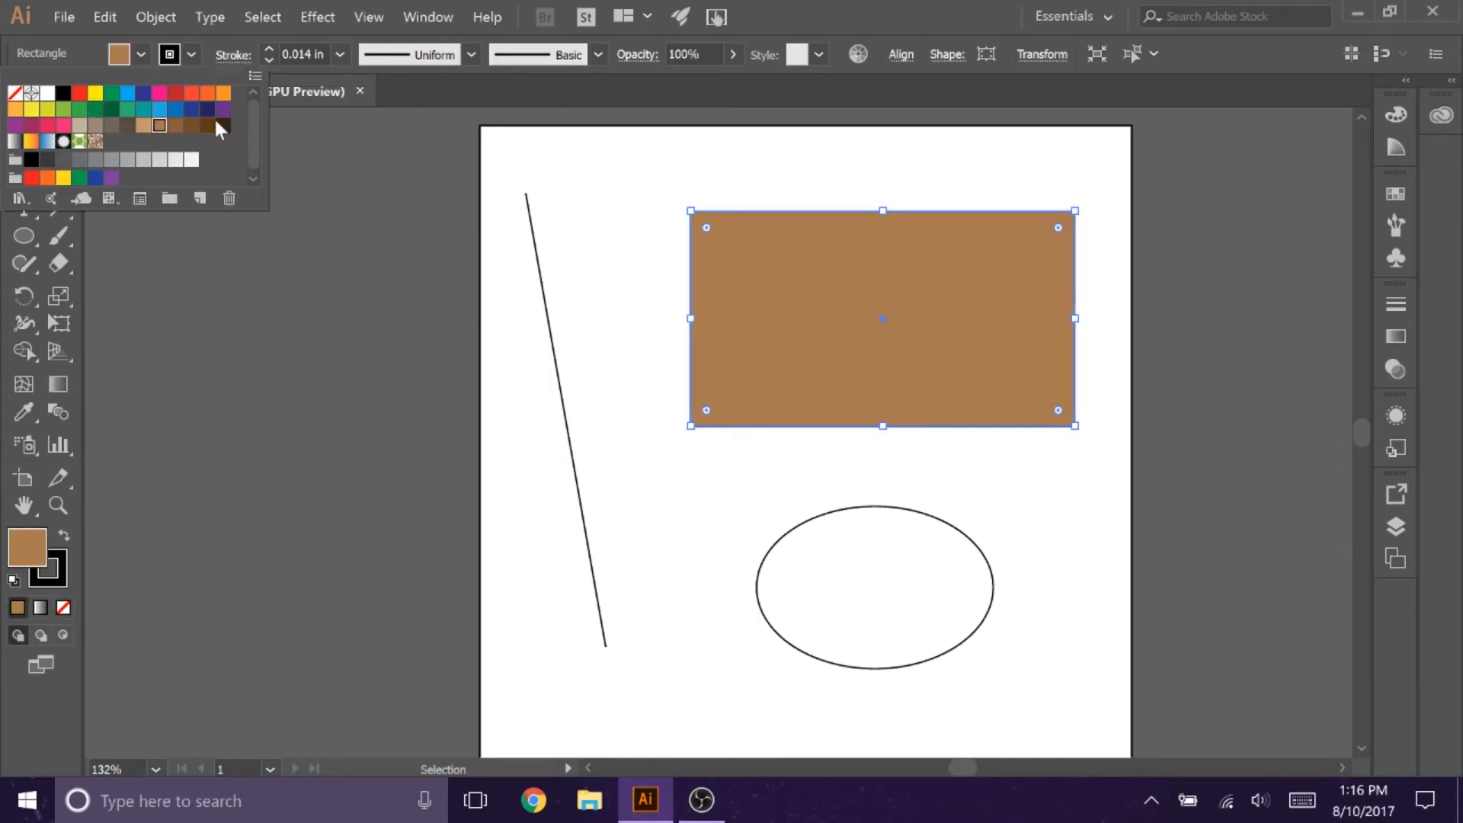
{"action": "left_click", "coordinate": [209, 123]}
{"action": "left_click", "coordinate": [207, 93]}
{"action": "left_click", "coordinate": [222, 109]}
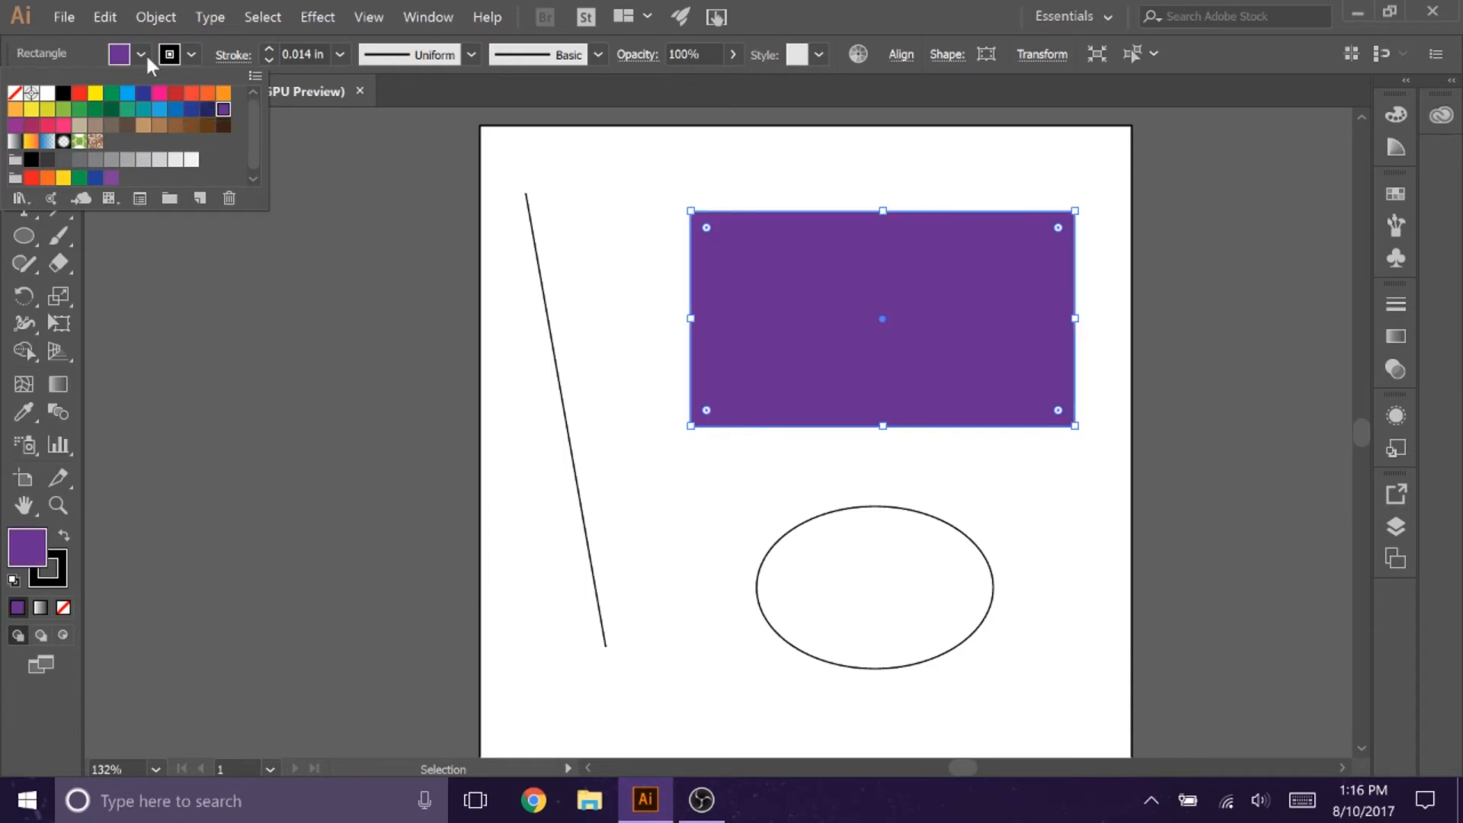
{"action": "left_click", "coordinate": [13, 95]}
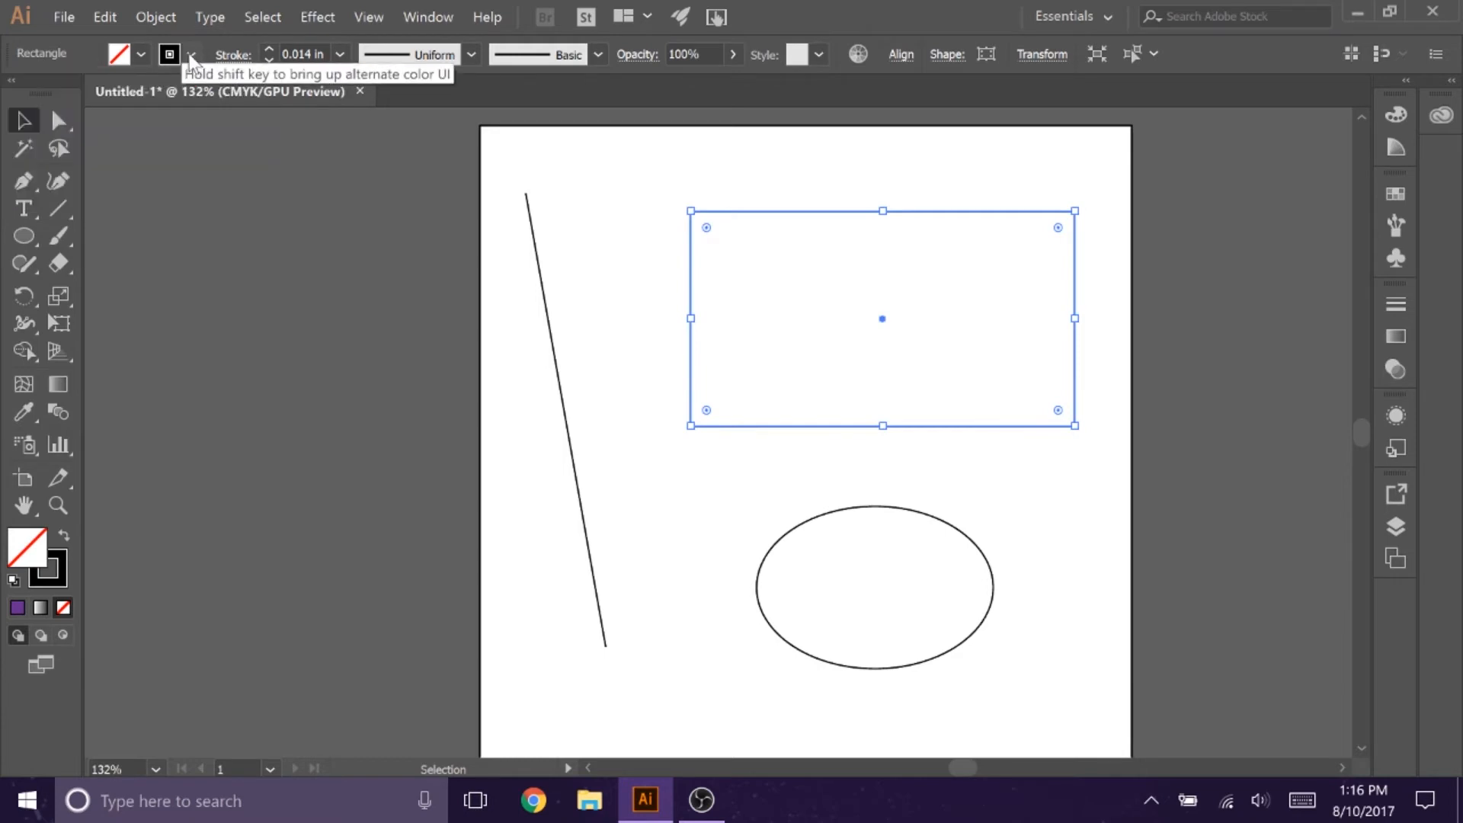
Step: Try several stroke colors on the rectangle, including navy, green and pink, and return it to black
{"action": "left_click", "coordinate": [191, 56]}
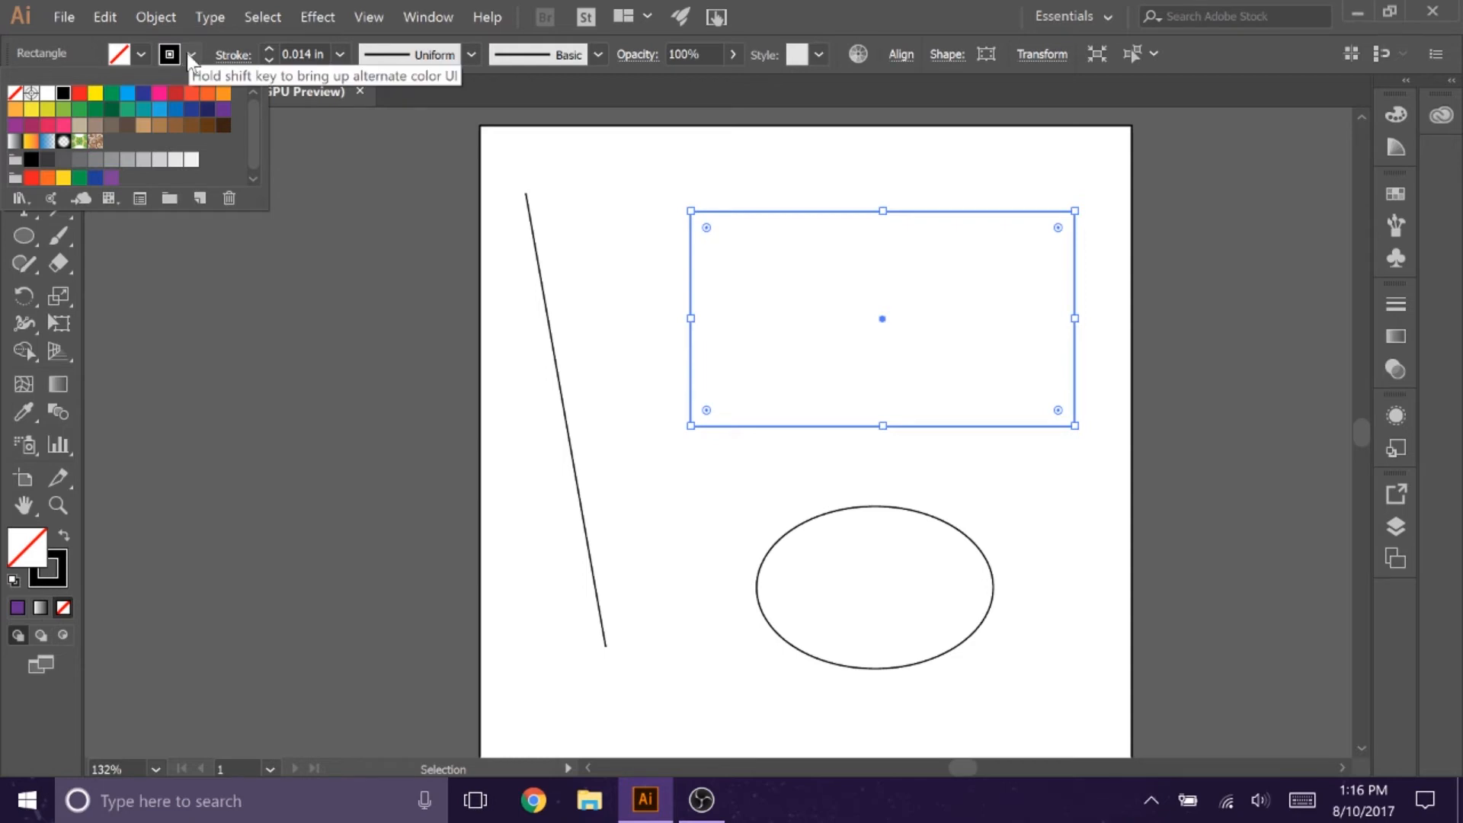
{"action": "left_click", "coordinate": [159, 93]}
{"action": "left_click", "coordinate": [206, 109]}
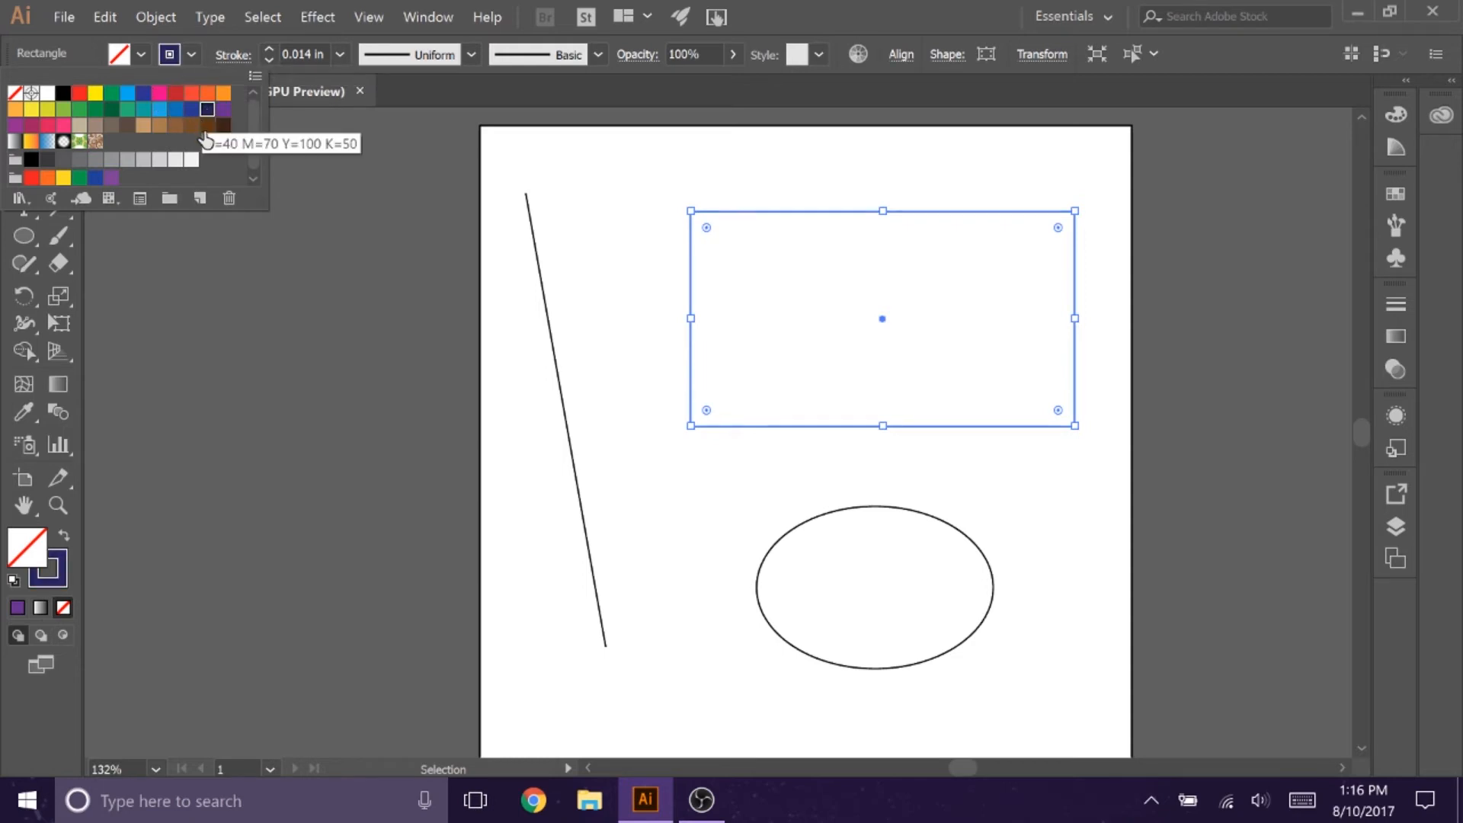
{"action": "left_click", "coordinate": [95, 109]}
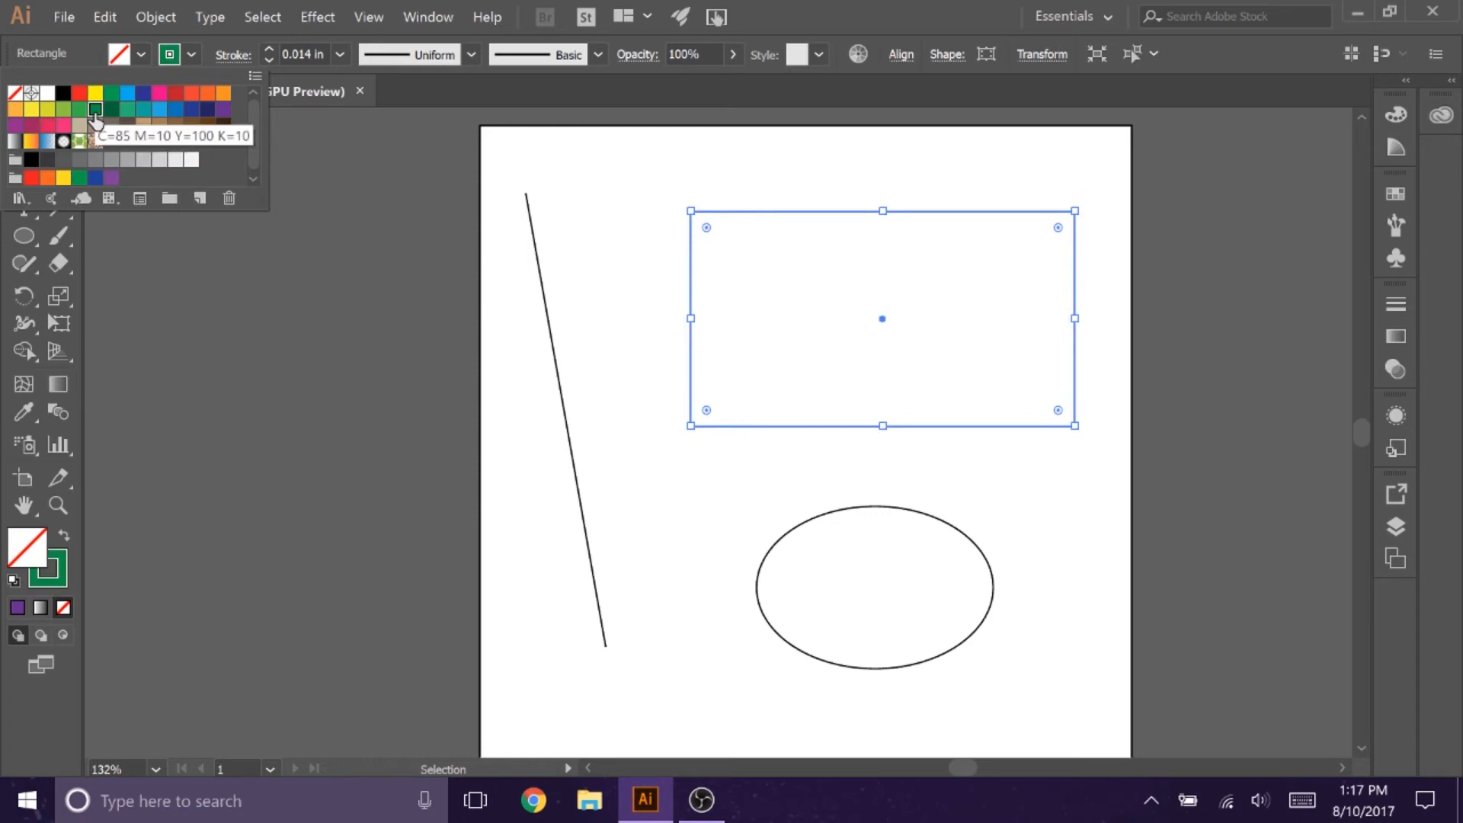
{"action": "left_click", "coordinate": [159, 93]}
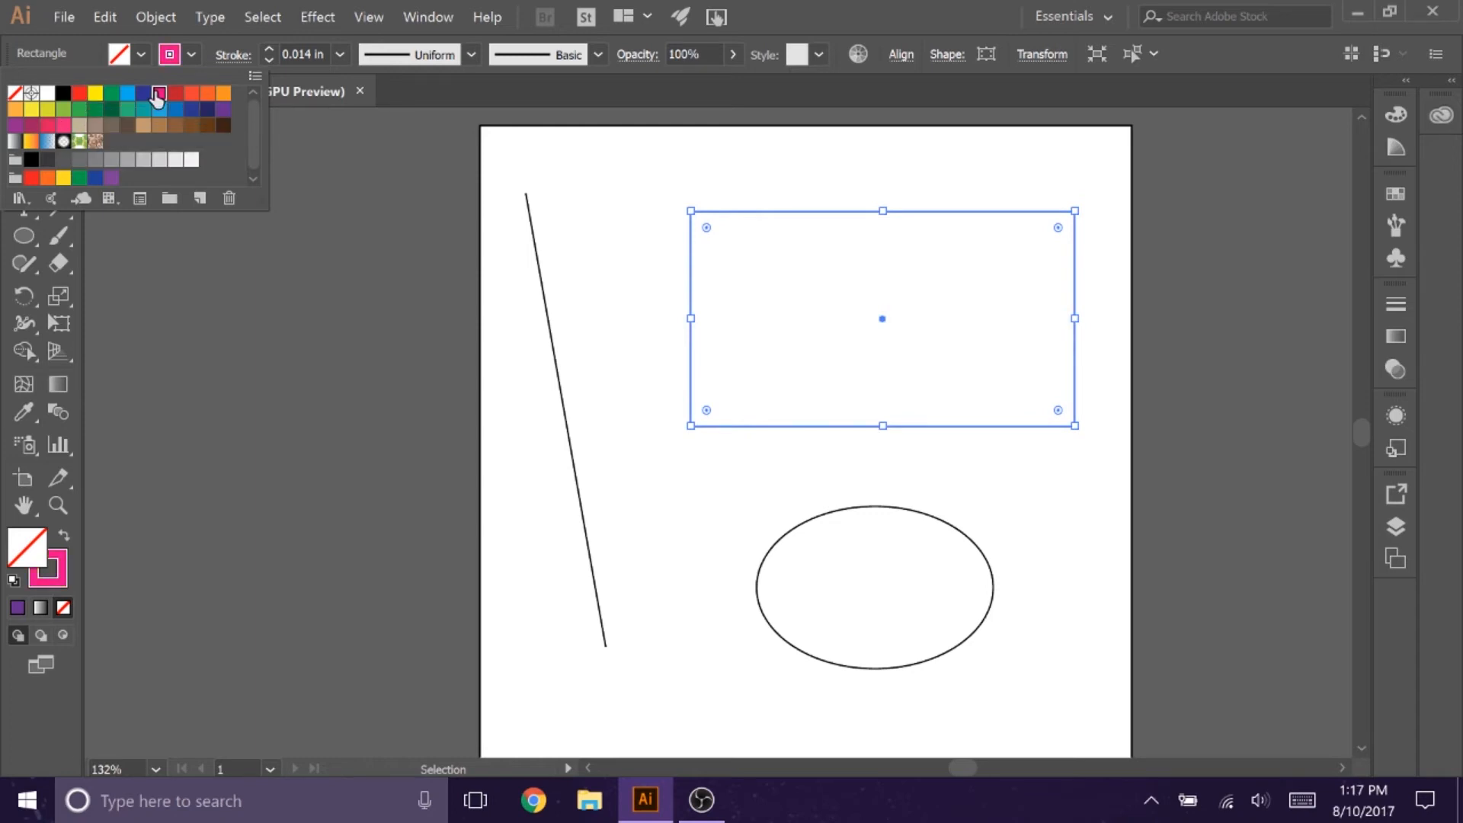
{"action": "left_click", "coordinate": [79, 94]}
{"action": "left_click", "coordinate": [63, 93]}
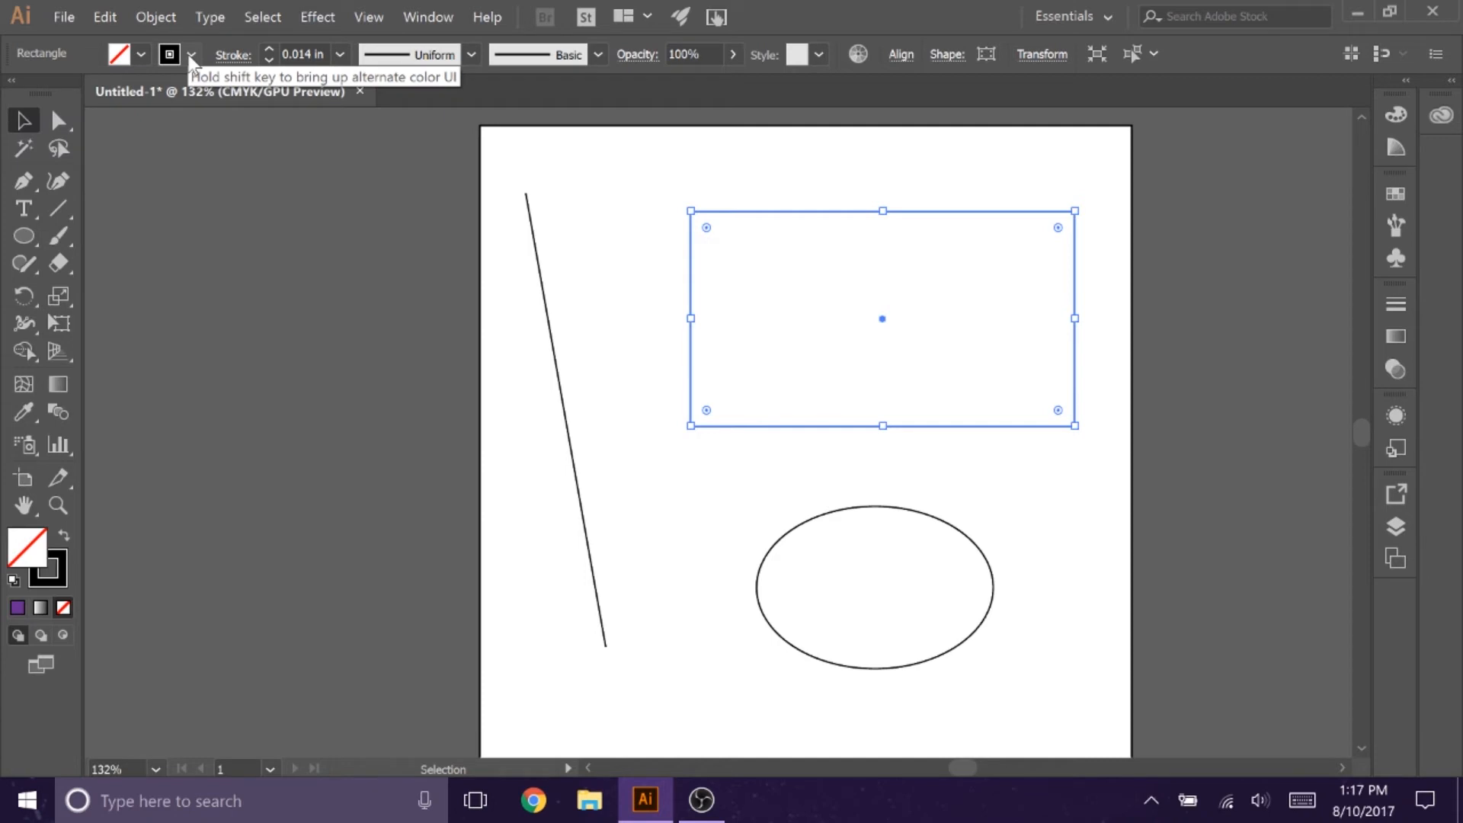
Step: Set the rectangle's stroke weight to 0.001 in and deselect it
{"action": "left_click", "coordinate": [327, 54]}
{"action": "key", "text": "BackSpace"}
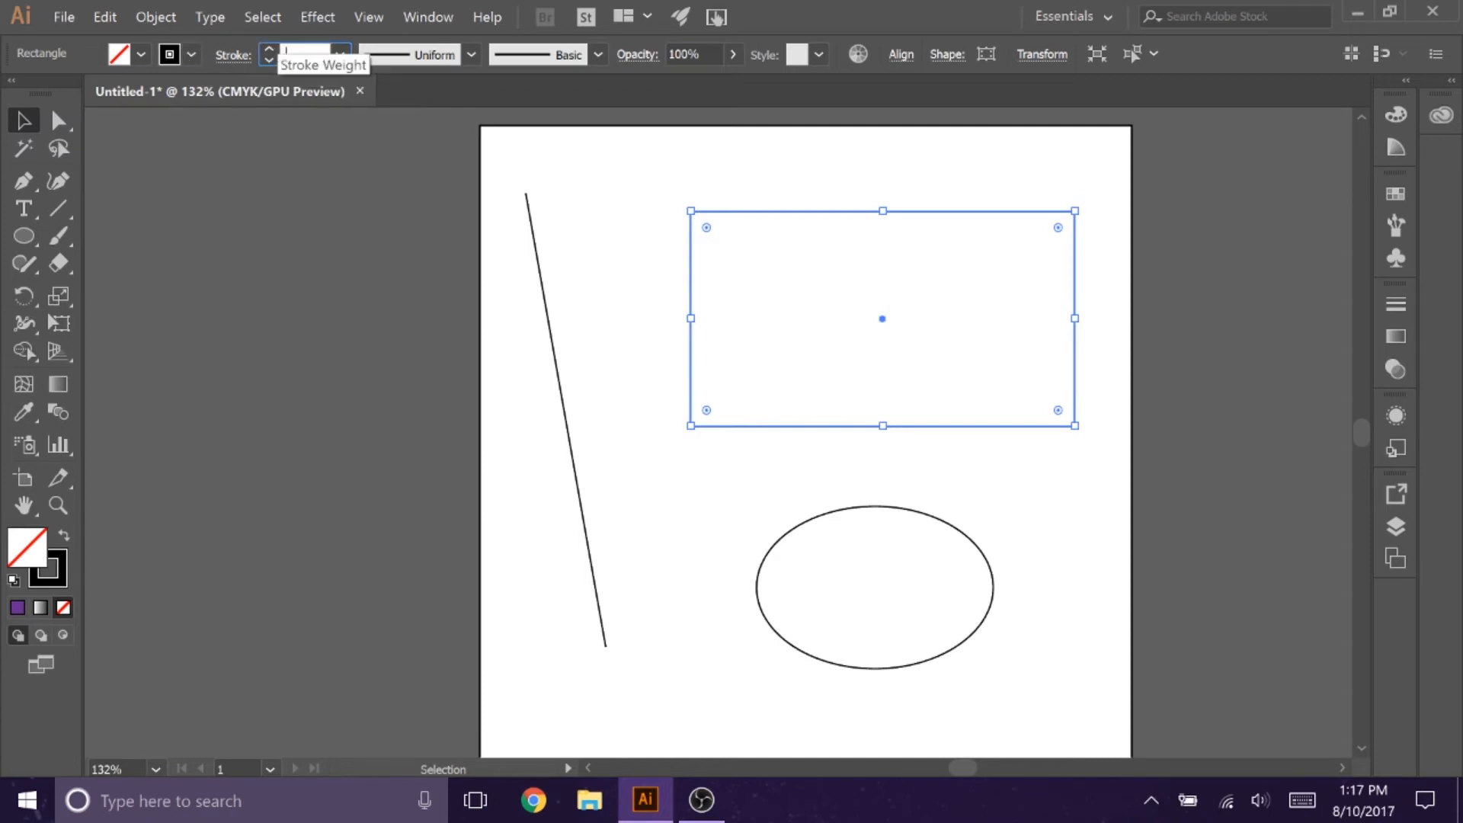
{"action": "type", "text": "0.001"}
{"action": "key", "text": "Return"}
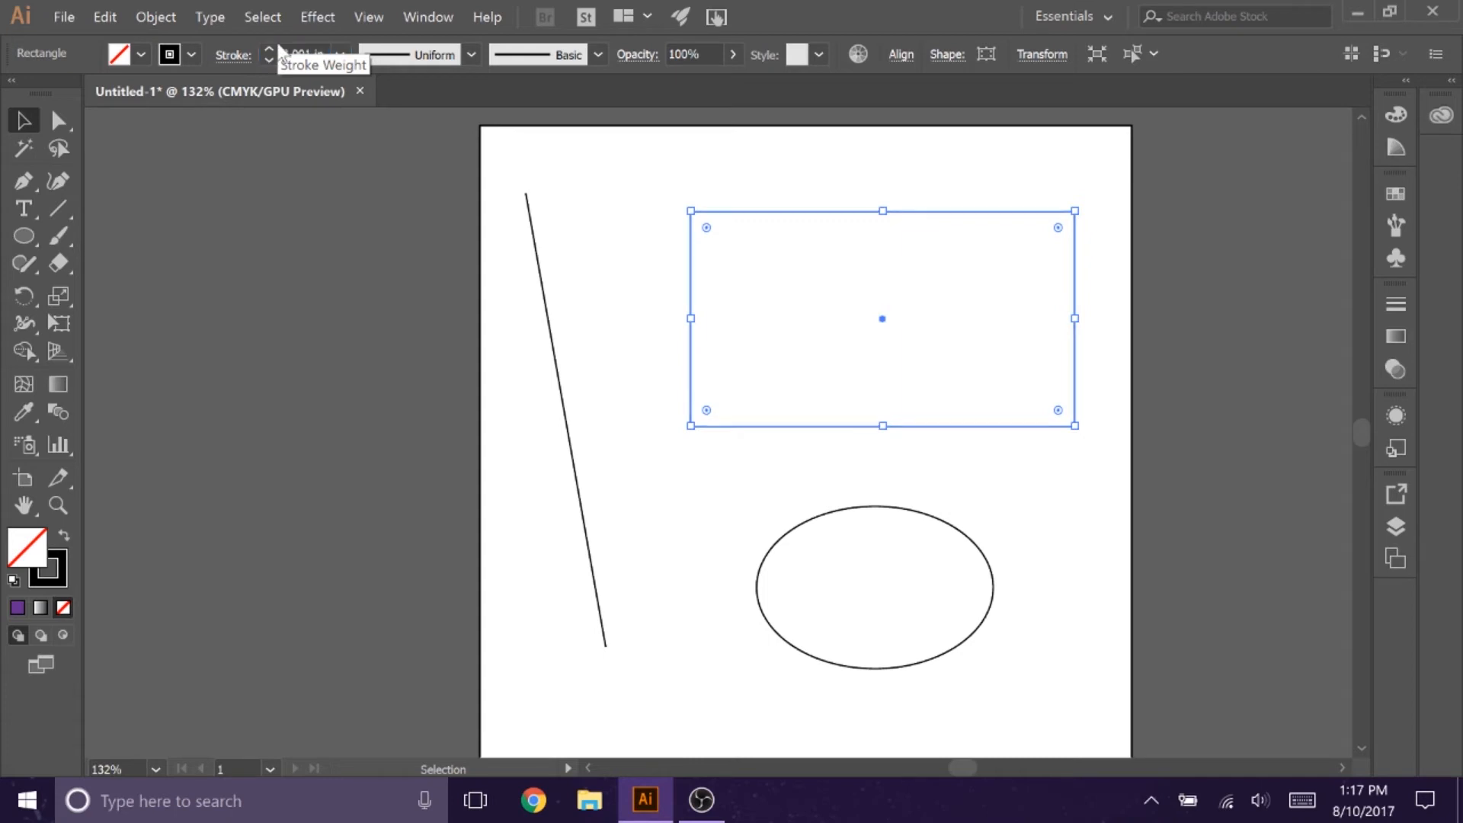
{"action": "left_click", "coordinate": [743, 466]}
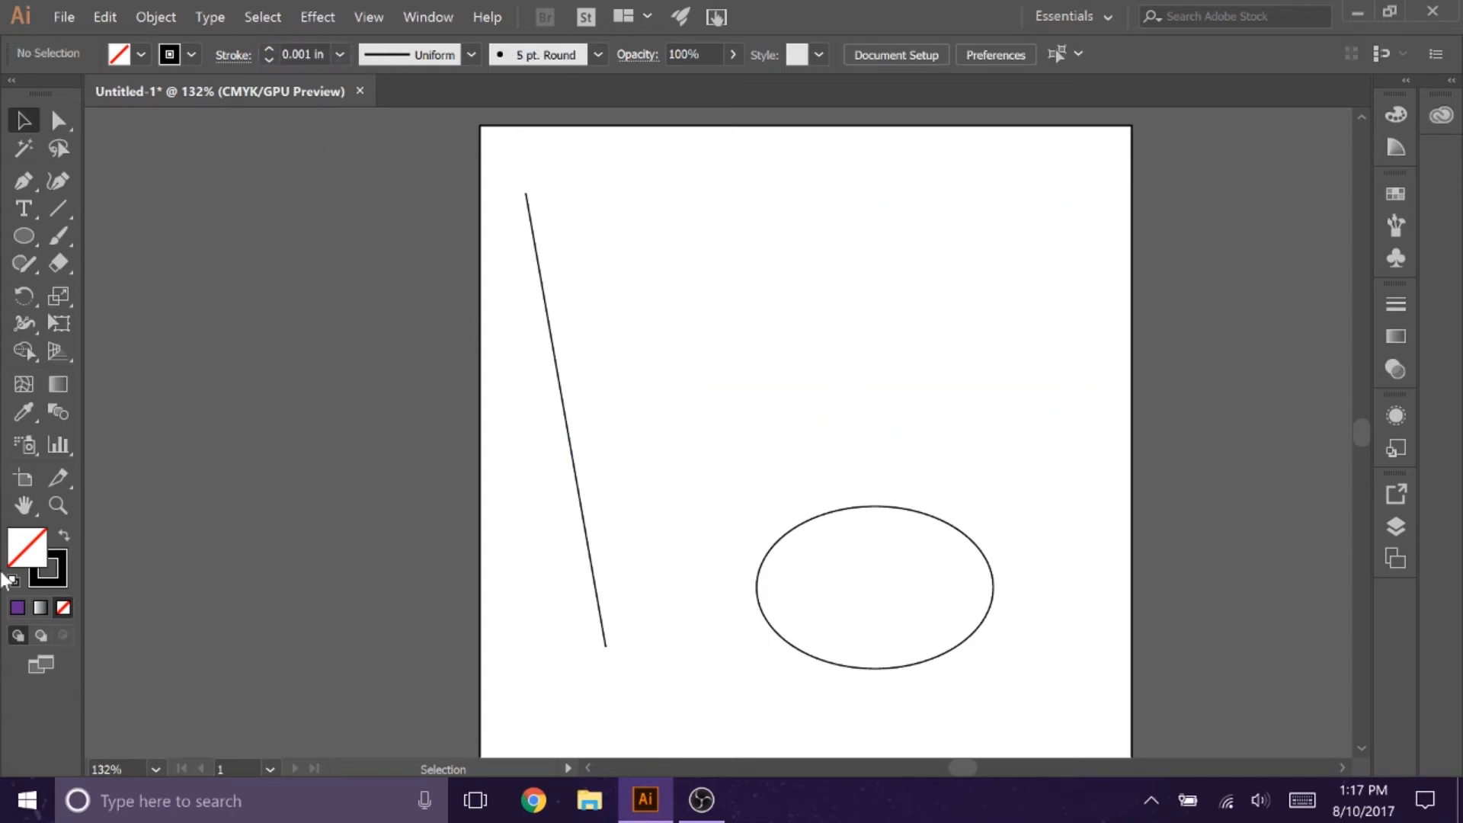
Step: Examine the rectangle's hairline outline at 300% magnification and return the view to 100%
{"action": "left_click", "coordinate": [57, 504]}
{"action": "left_click", "coordinate": [899, 366]}
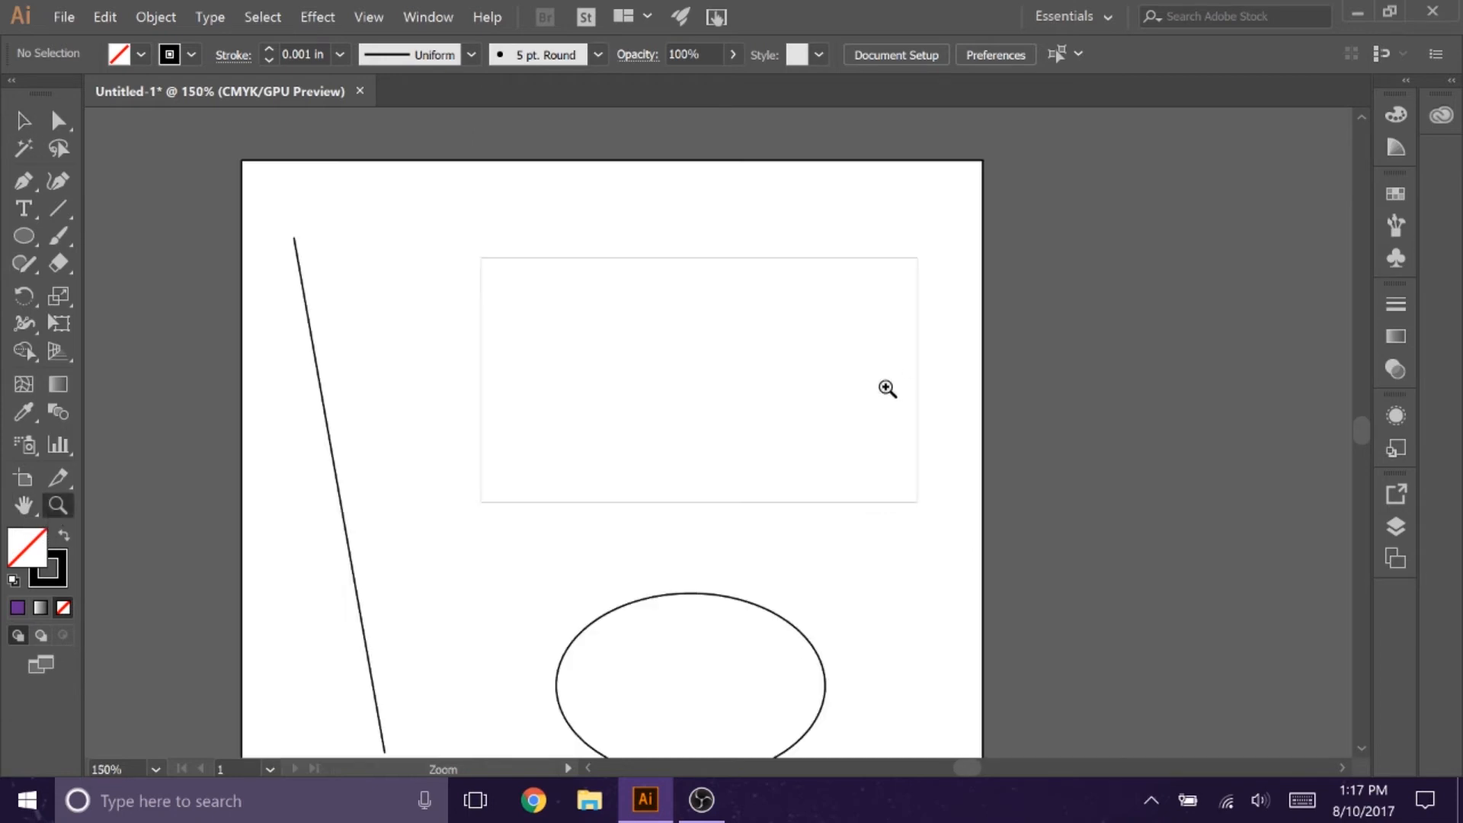
{"action": "left_click", "coordinate": [681, 512]}
{"action": "left_click", "coordinate": [679, 397]}
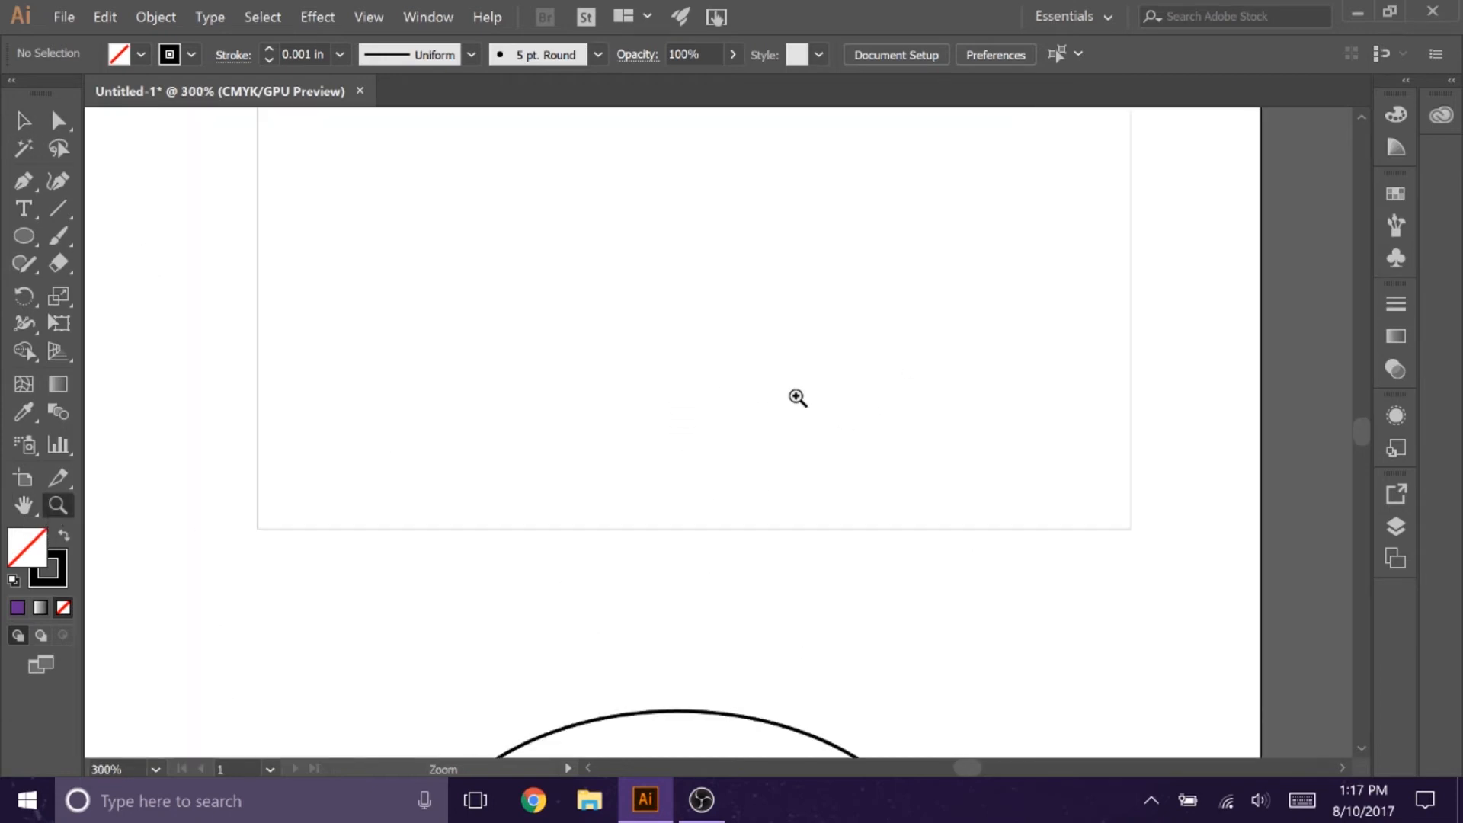
{"action": "scroll", "coordinate": [797, 397], "scroll_direction": "up", "scroll_amount": 1}
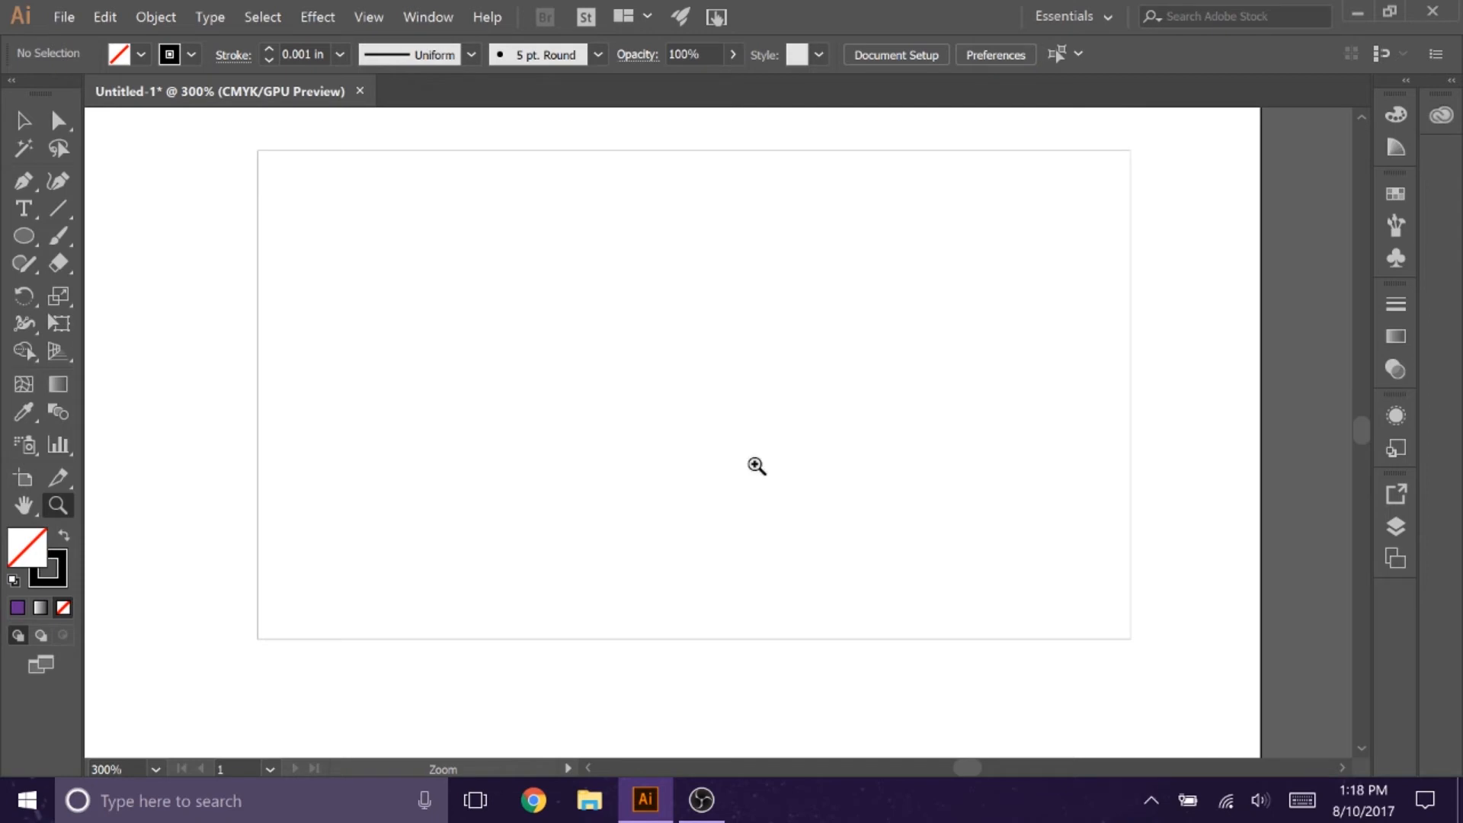
{"action": "left_click", "coordinate": [155, 769]}
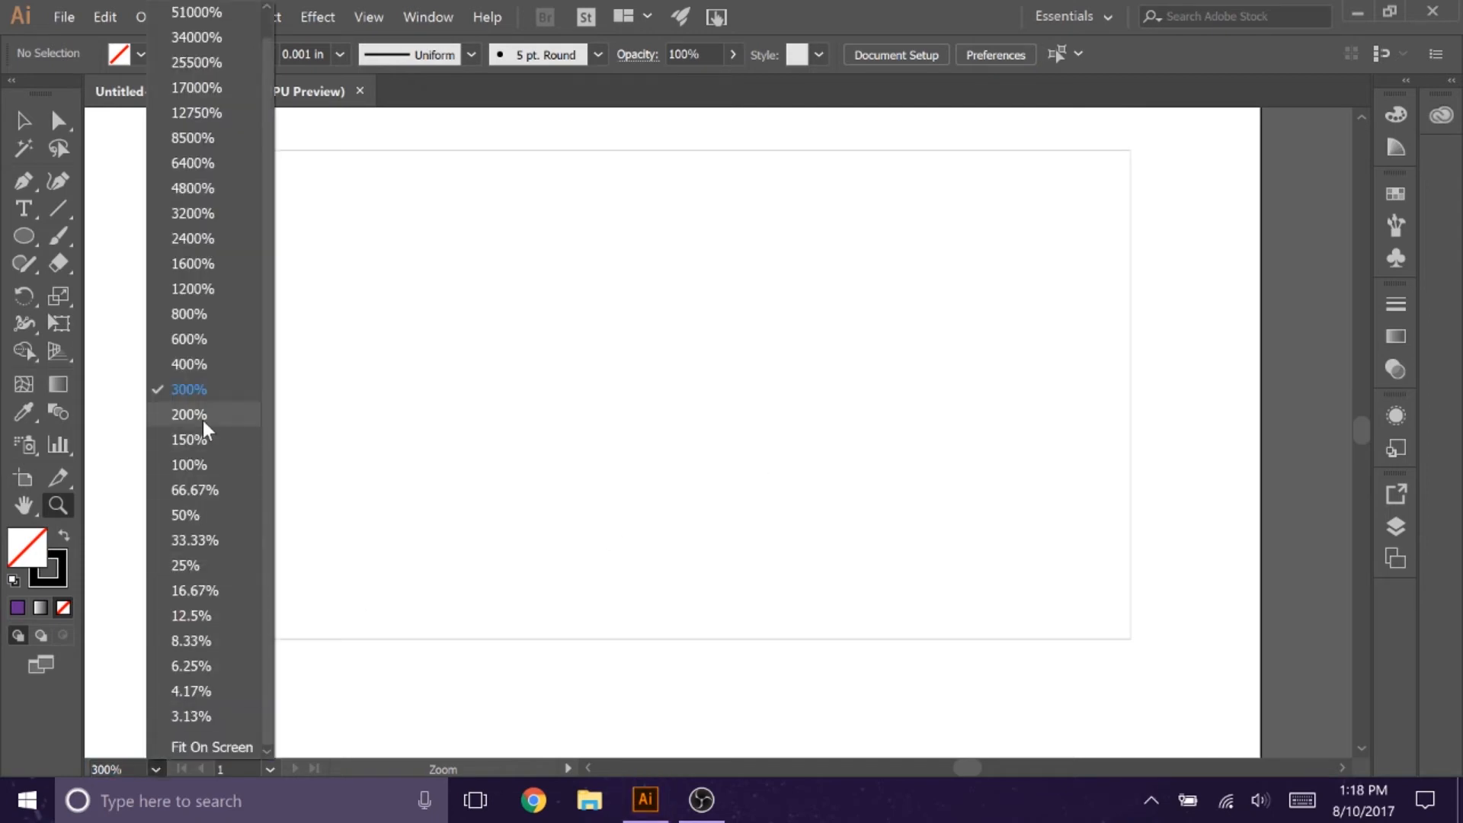
{"action": "left_click", "coordinate": [193, 466]}
Step: Delete the line, the rectangle and the ellipse from the artboard
{"action": "scroll", "coordinate": [656, 341], "scroll_direction": "down", "scroll_amount": 2}
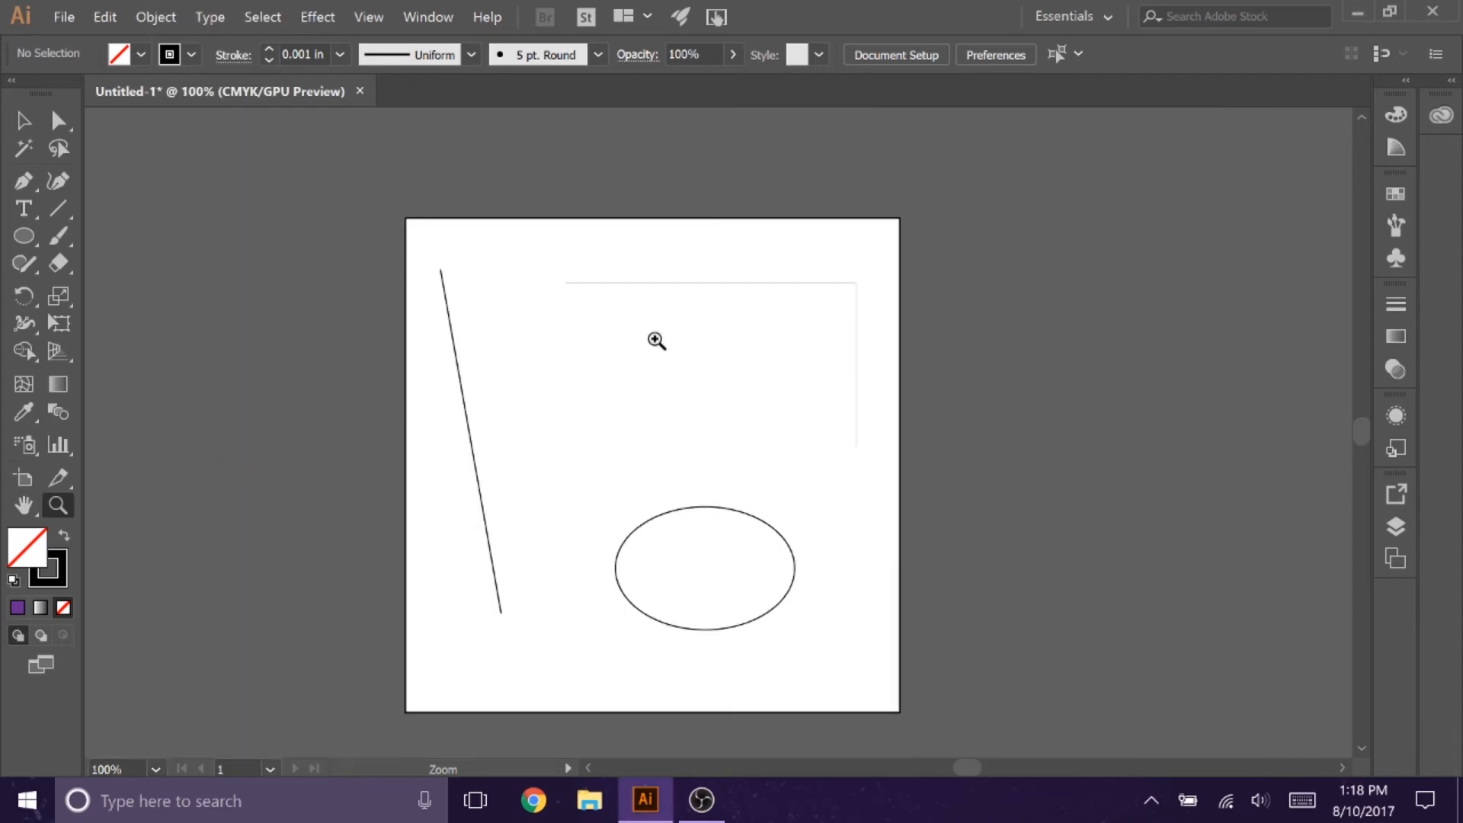
{"action": "scroll", "coordinate": [656, 341], "scroll_direction": "down", "scroll_amount": 1}
{"action": "key", "text": "v"}
{"action": "left_click_drag", "start_coordinate": [429, 202], "coordinate": [896, 617]}
{"action": "key", "text": "Delete"}
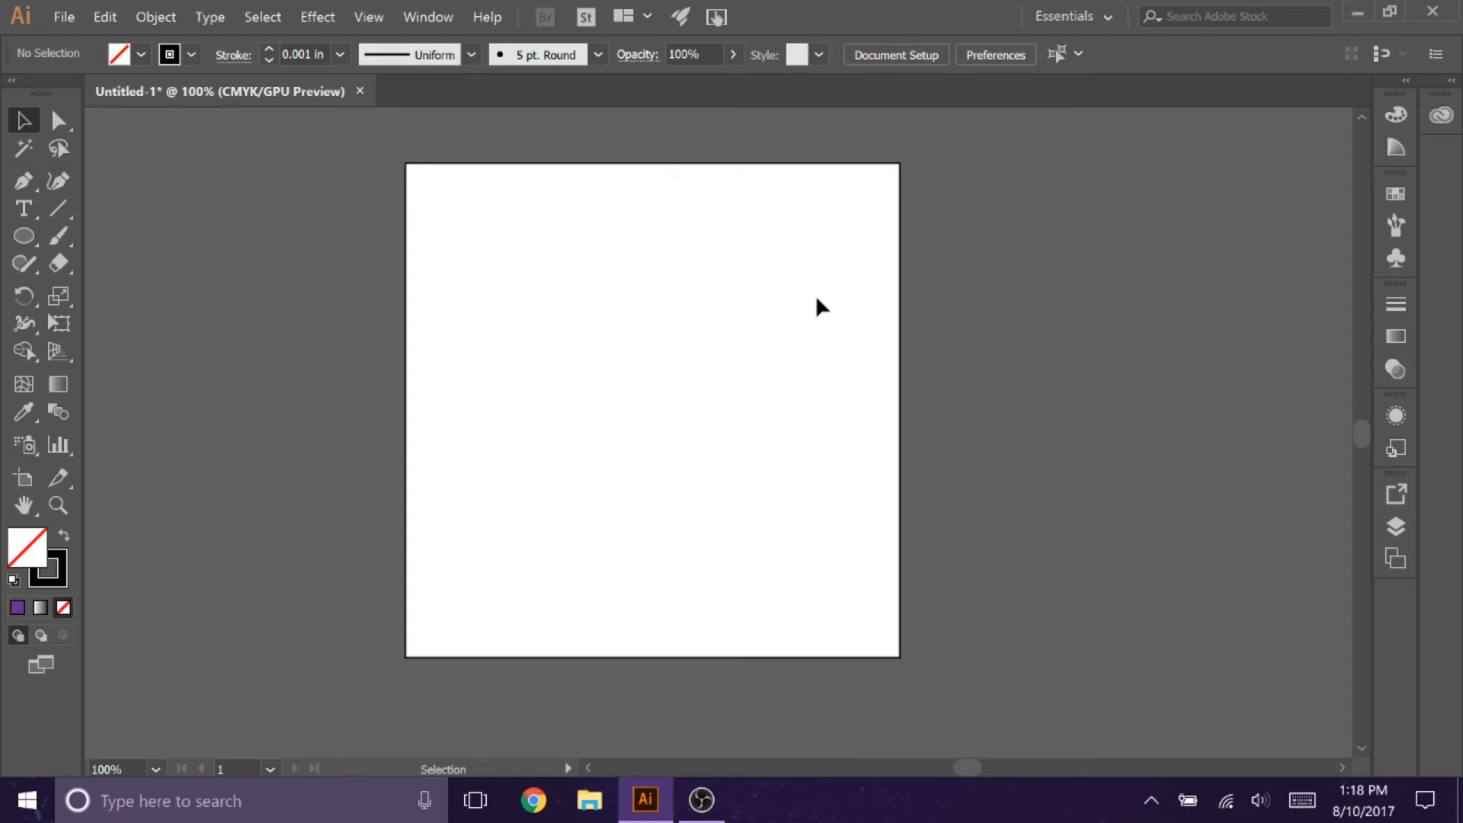
Step: Show the rulers around the document
{"action": "left_click", "coordinate": [384, 26]}
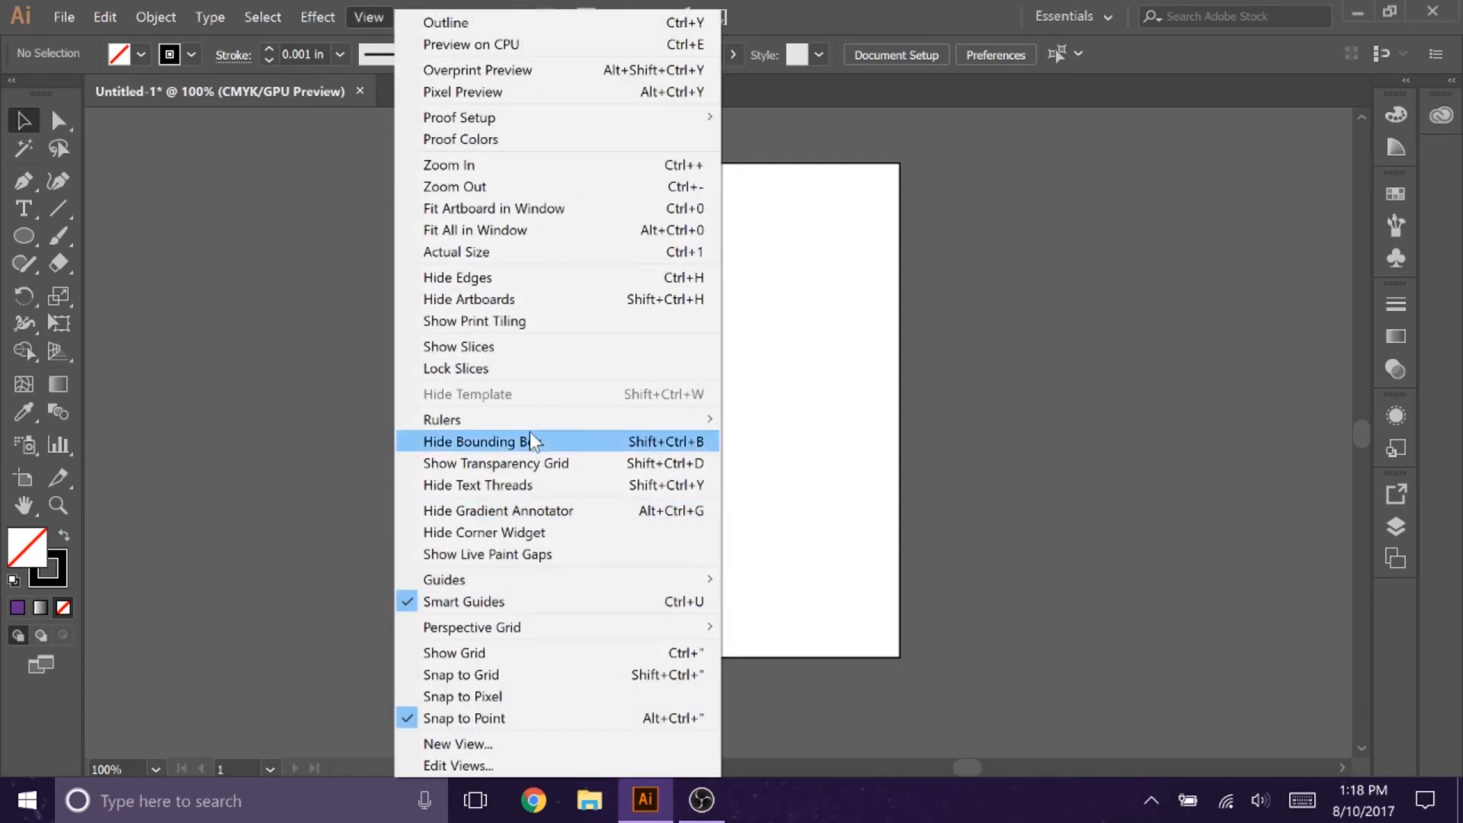
{"action": "mouse_move", "coordinate": [533, 422]}
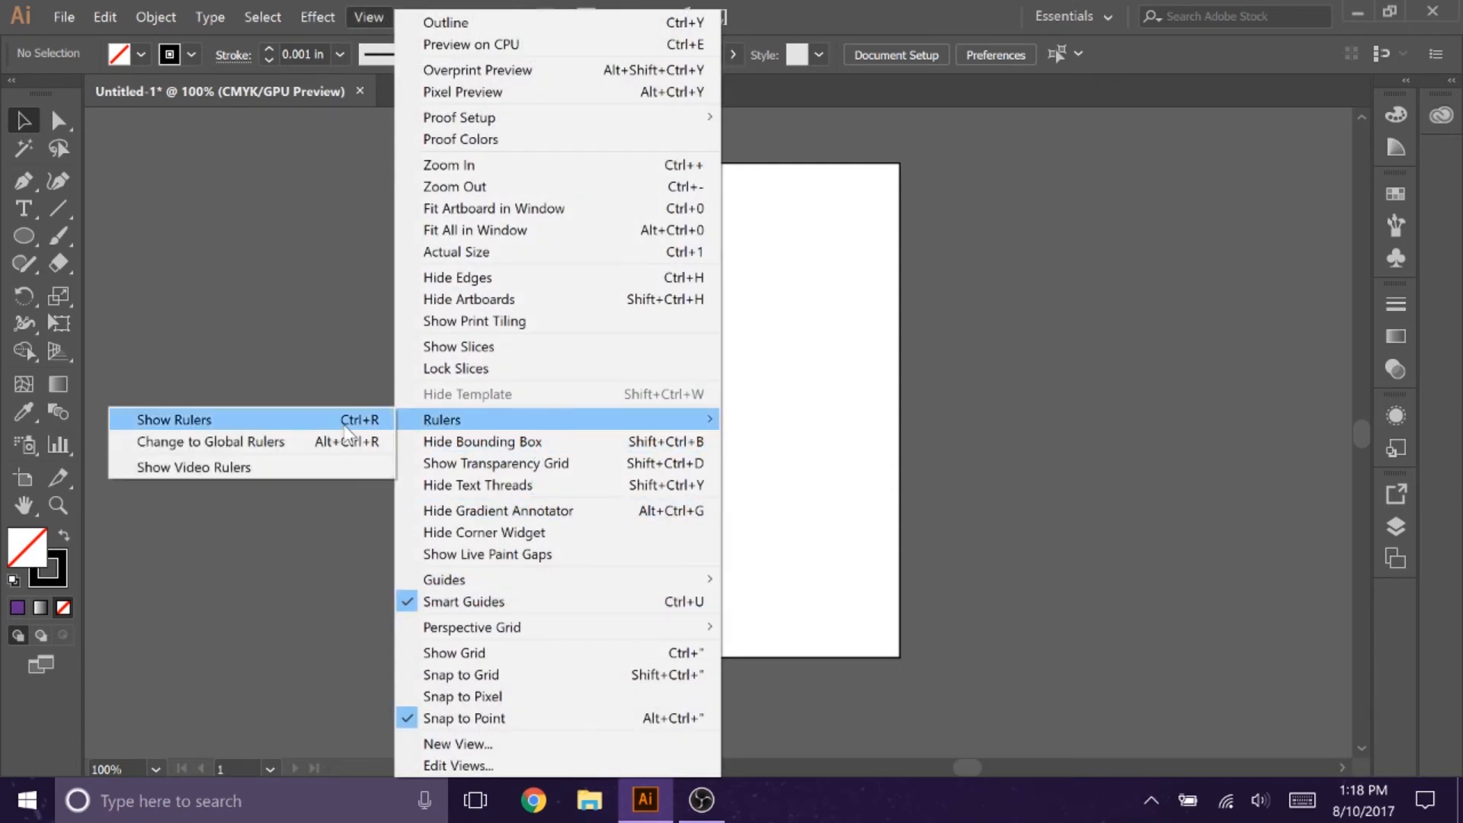
{"action": "left_click", "coordinate": [345, 427]}
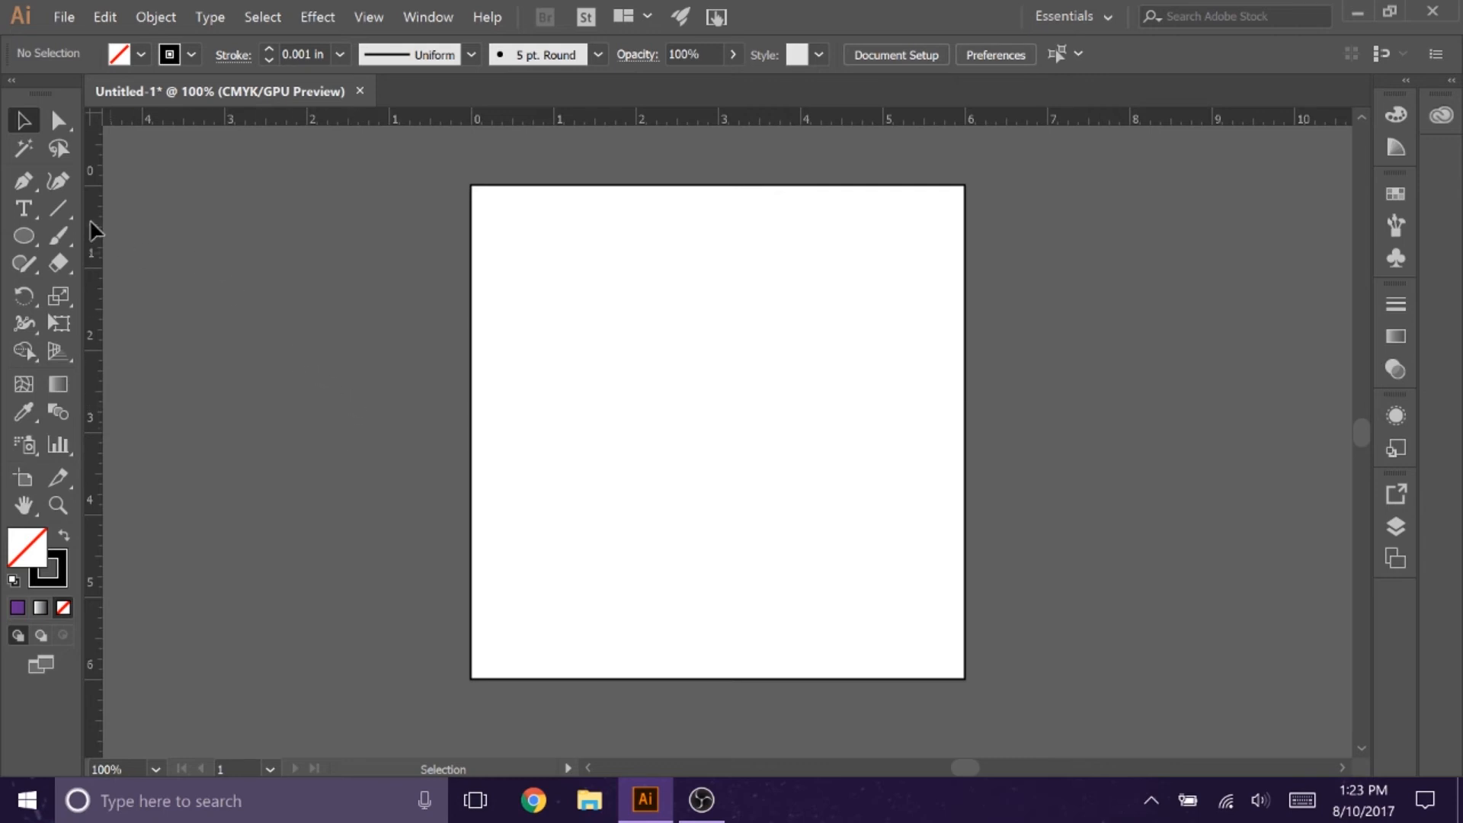
Step: Draw a horizontal line about 4.81 in long across the lower middle of the artboard
{"action": "left_click", "coordinate": [58, 208]}
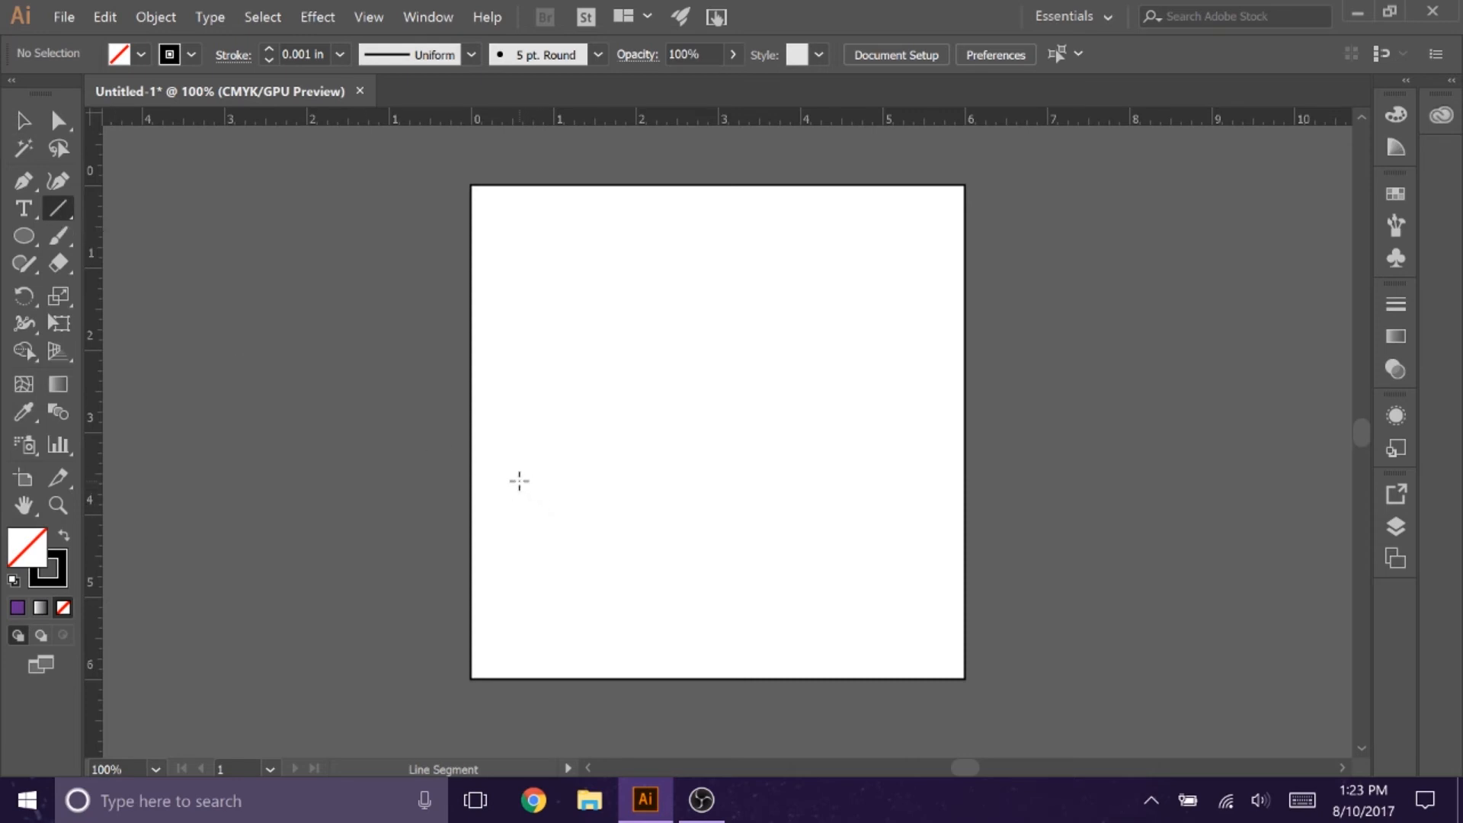
{"action": "left_click_drag", "start_coordinate": [519, 480], "coordinate": [914, 493]}
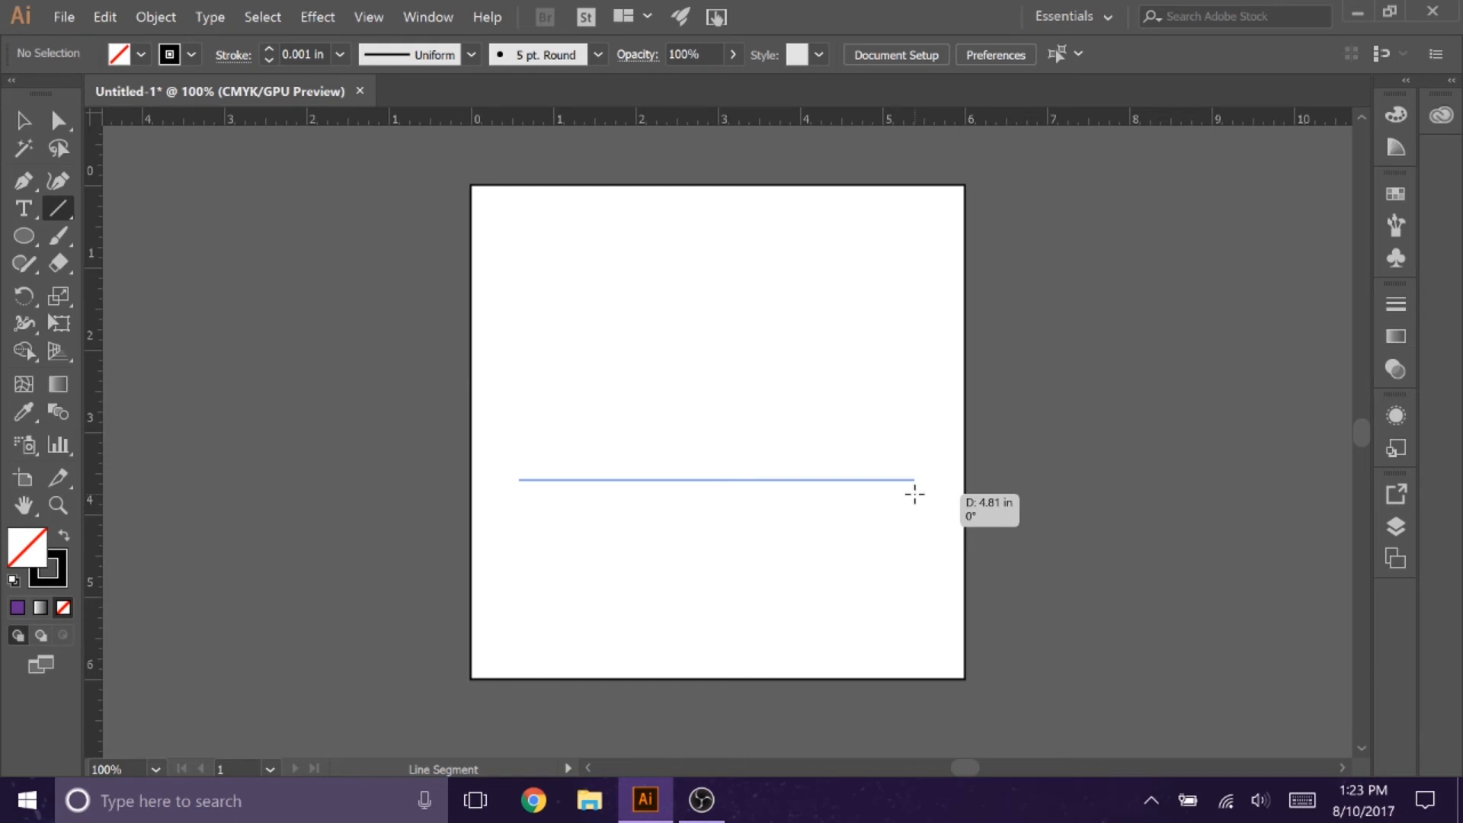
{"action": "left_click_drag", "start_coordinate": [914, 494], "coordinate": [915, 494]}
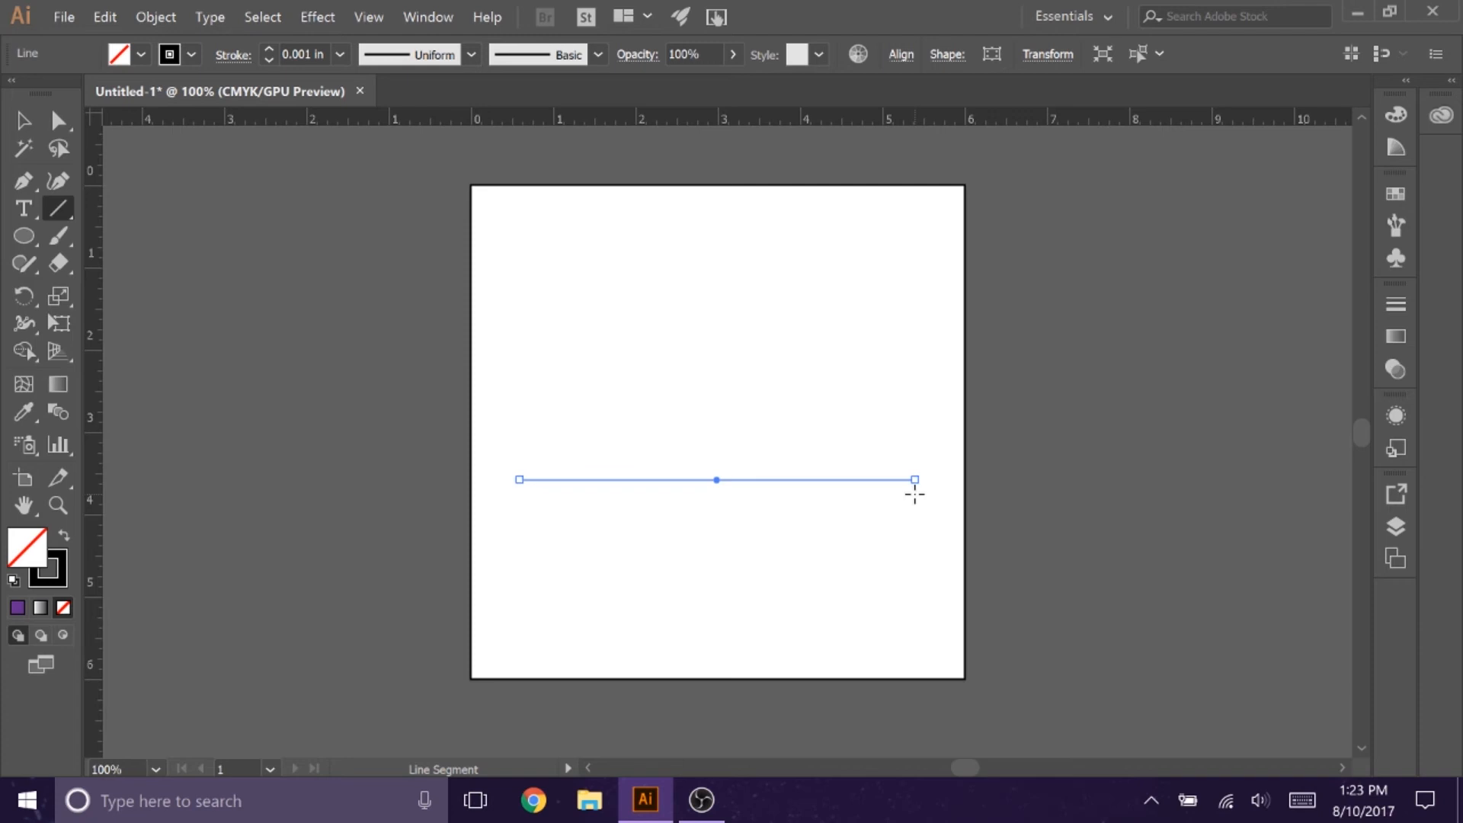
Step: Position the horizontal line's centre at X 3 in, Y 3 in and set its width to 6 in
{"action": "left_click", "coordinate": [1068, 55]}
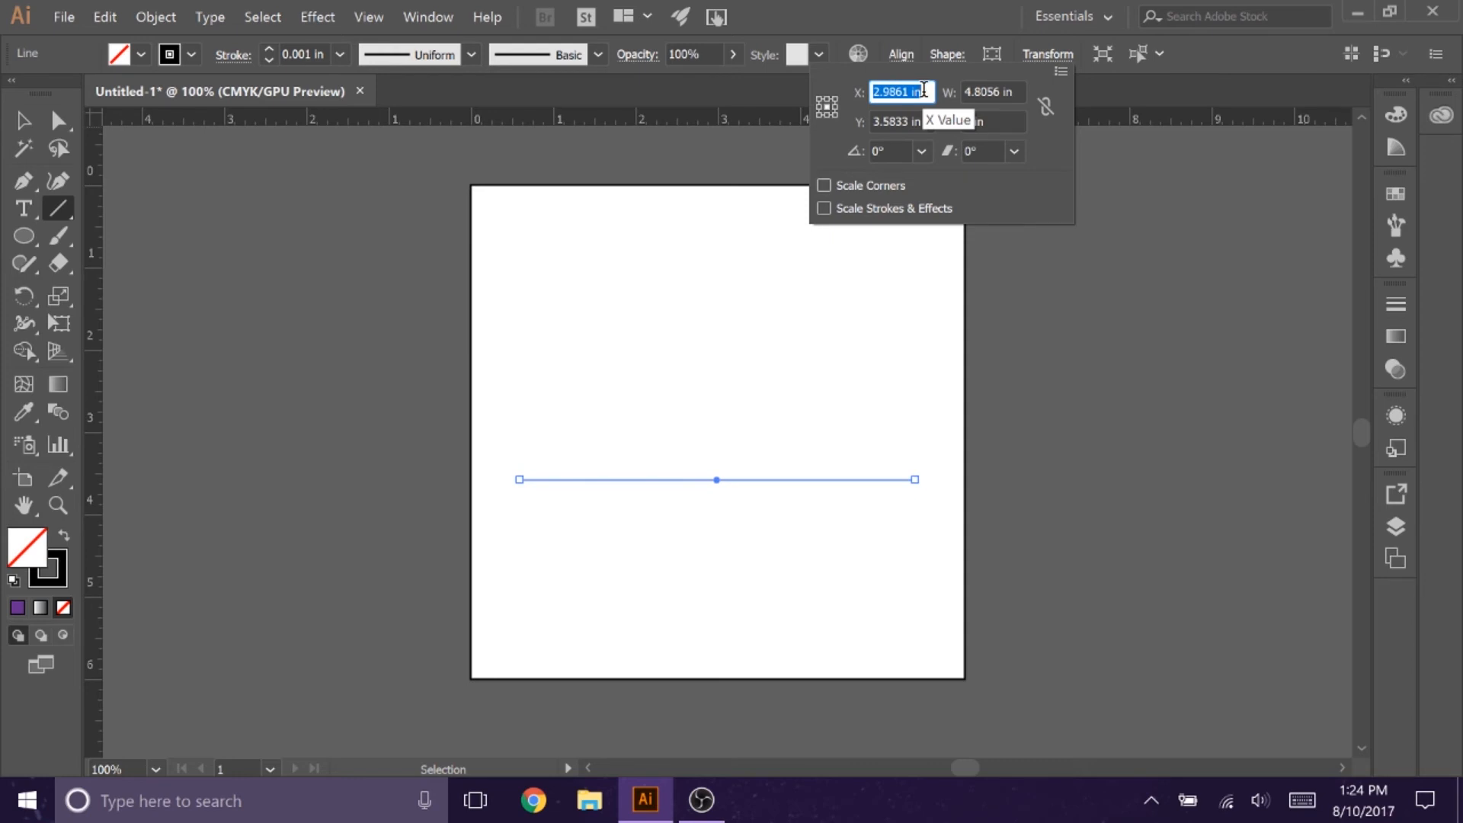
{"action": "type", "text": "3"}
{"action": "key", "text": "Tab"}
{"action": "type", "text": "3"}
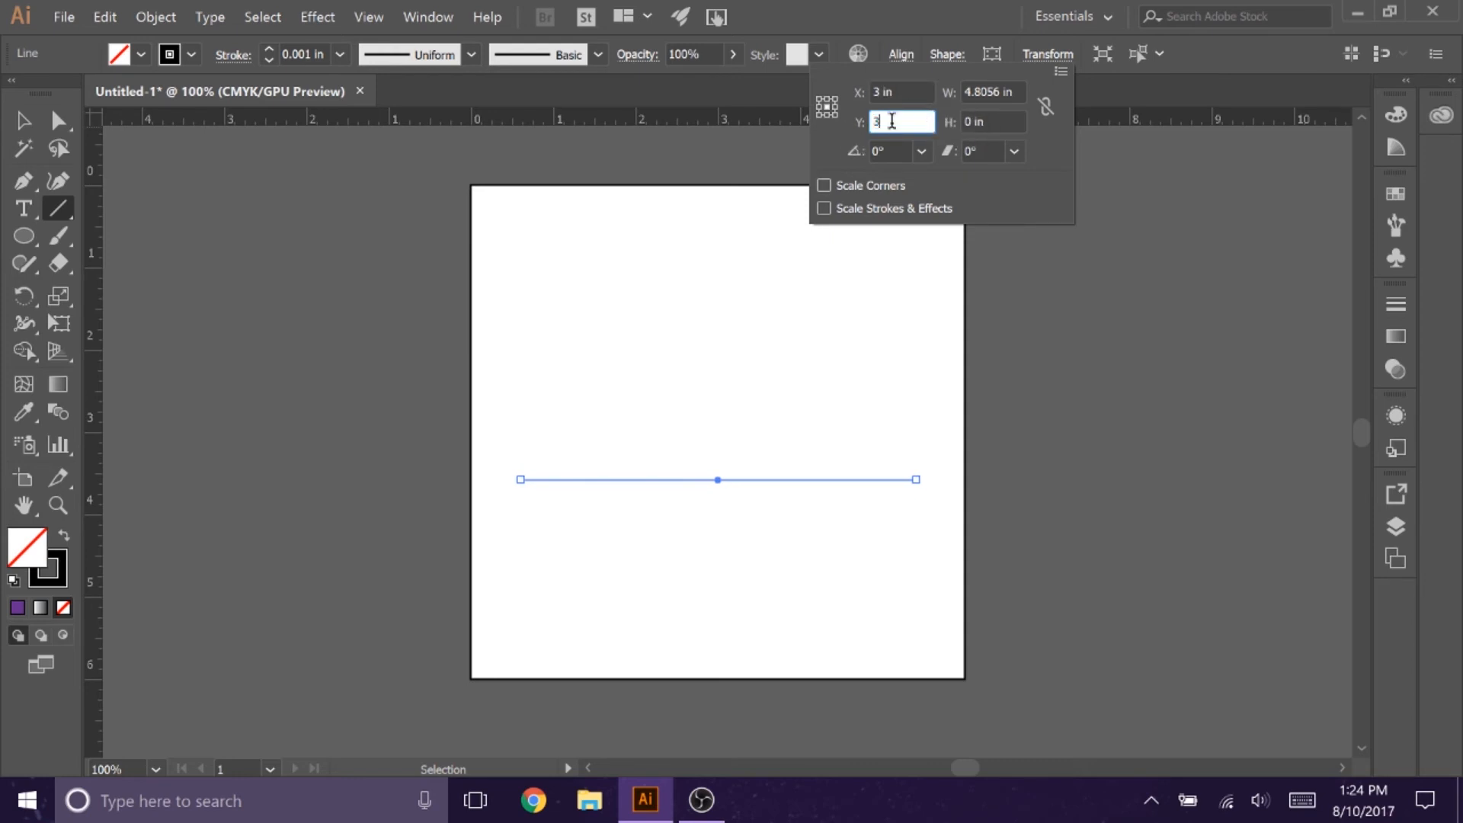
{"action": "left_click", "coordinate": [1022, 94]}
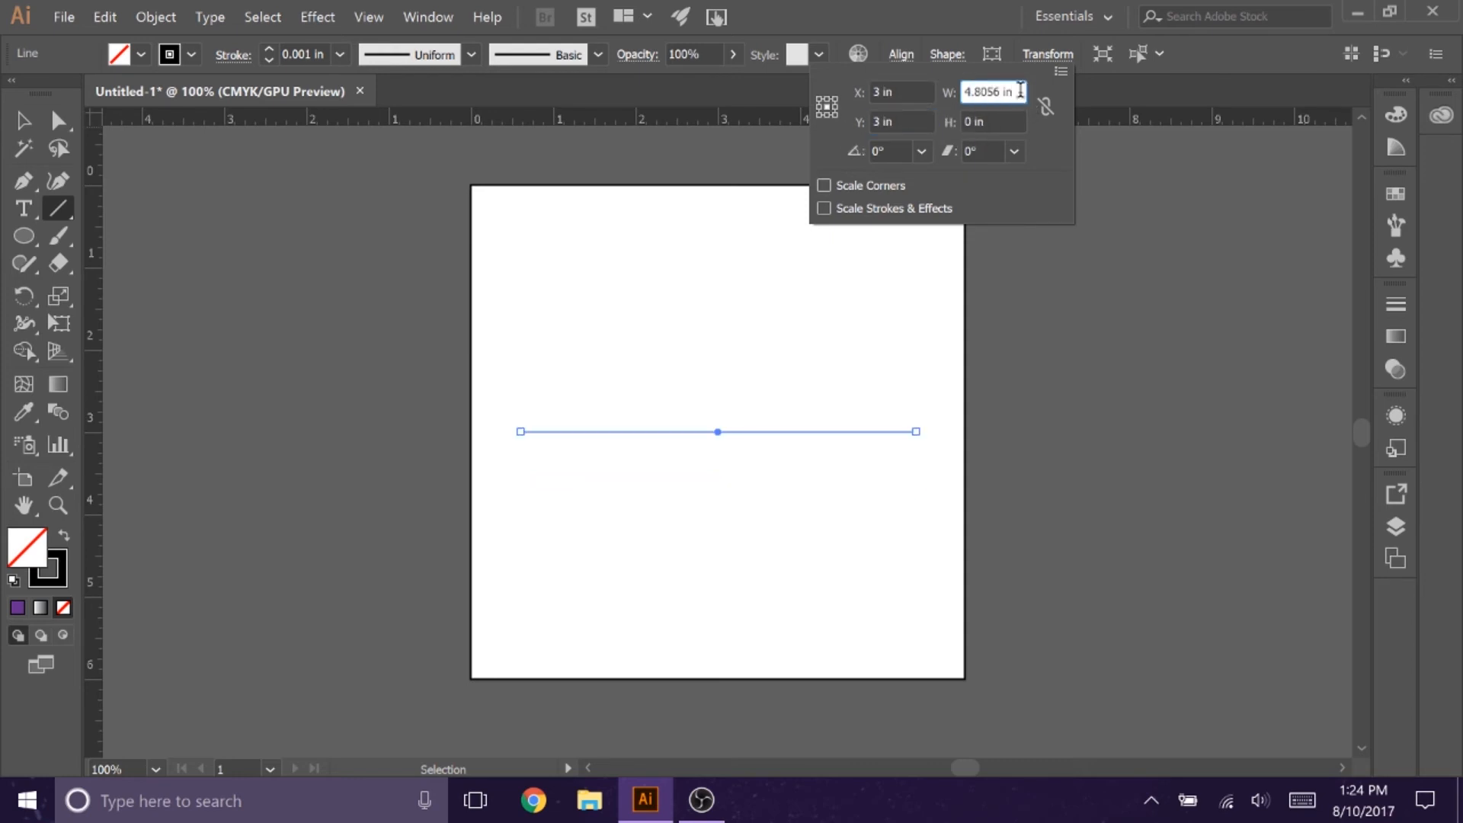
{"action": "left_click_drag", "start_coordinate": [1021, 90], "coordinate": [897, 89]}
{"action": "type", "text": "6"}
{"action": "key", "text": "Return"}
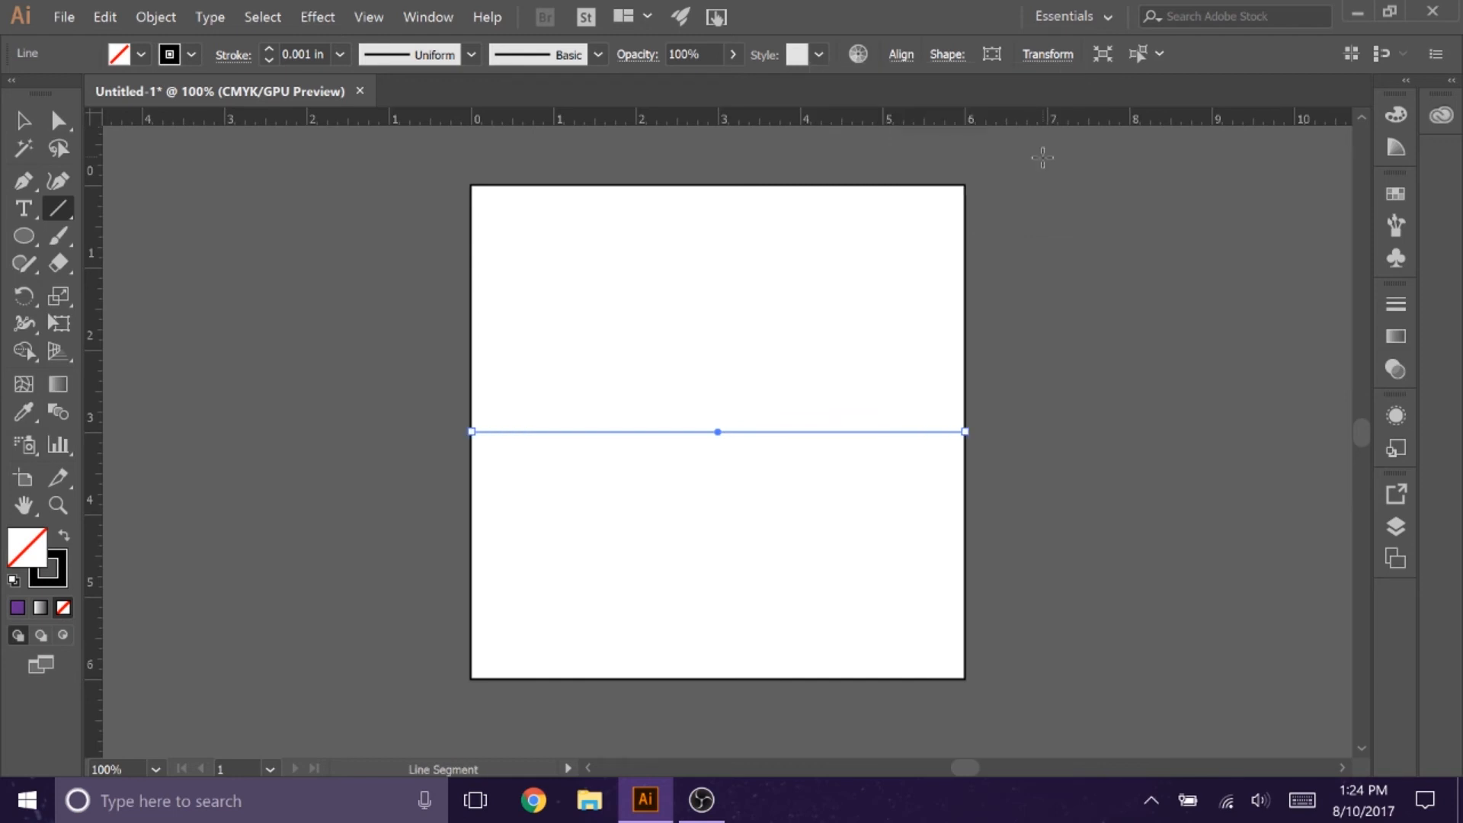
Step: Draw a vertical line centred at X 3 in, Y 3 in with a height of 6 in, and deselect it
{"action": "left_click", "coordinate": [20, 120]}
{"action": "left_click_drag", "start_coordinate": [647, 221], "coordinate": [650, 654]}
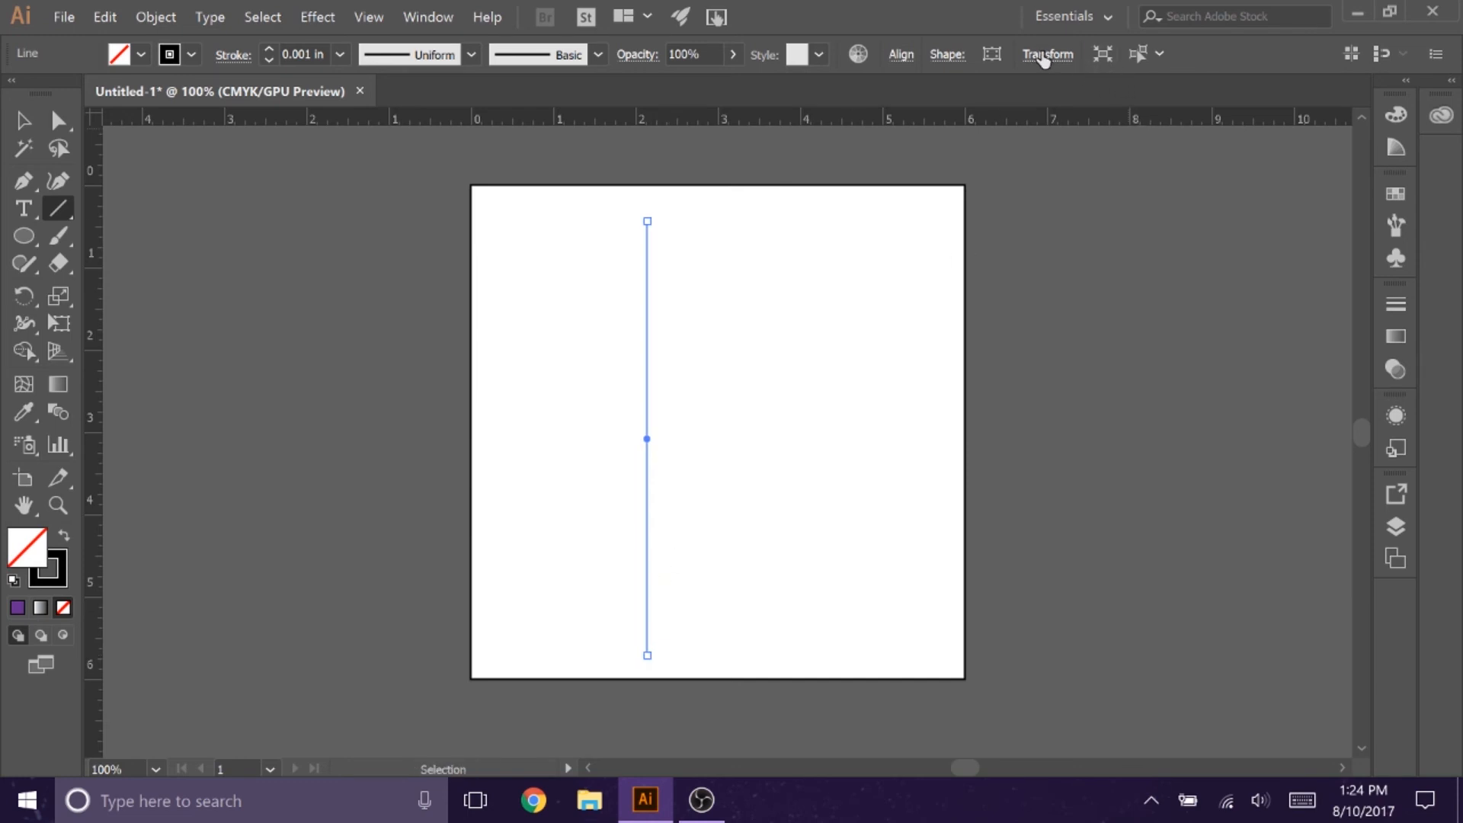
{"action": "left_click", "coordinate": [1046, 55]}
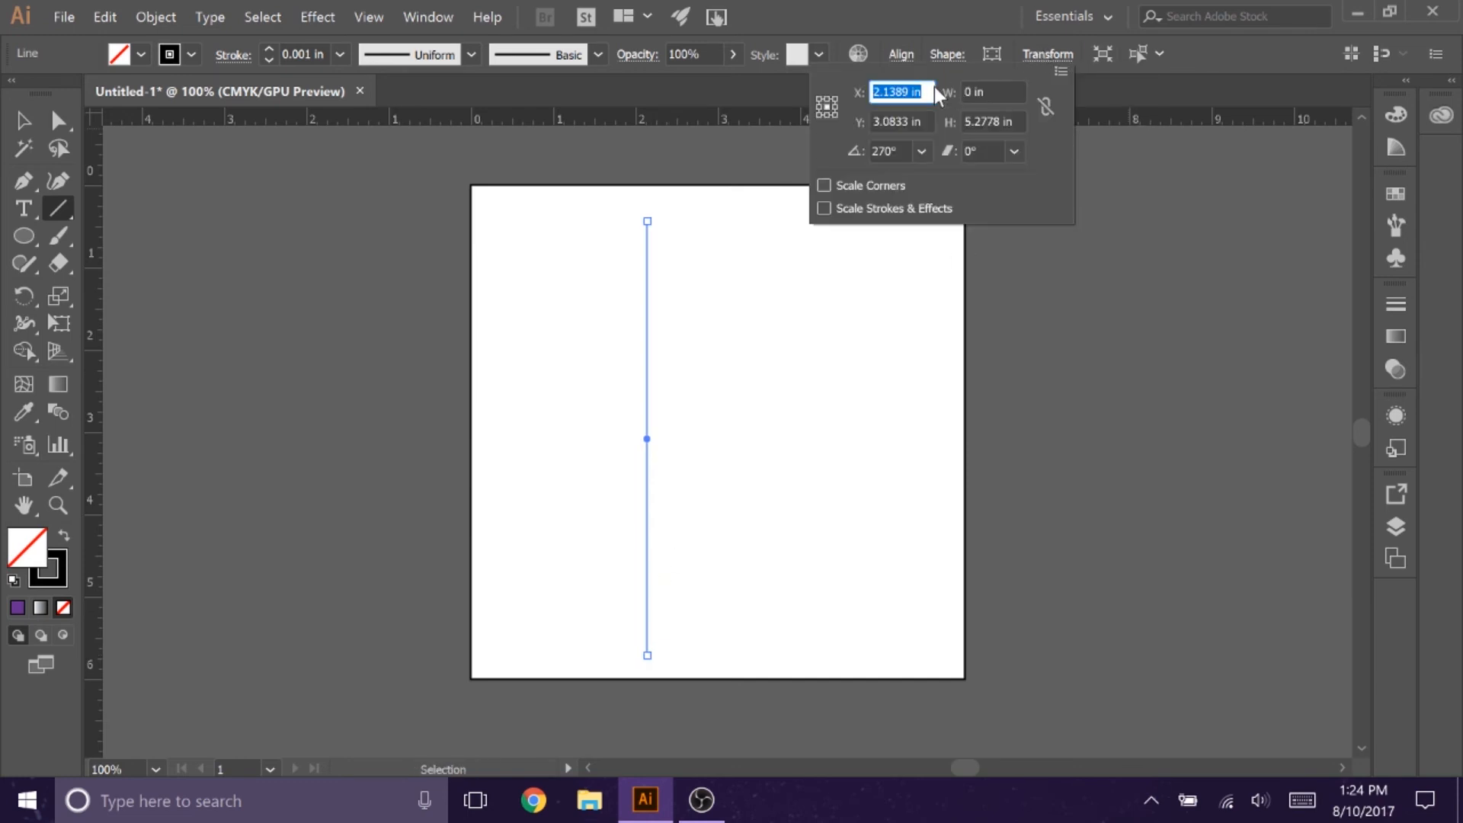
{"action": "type", "text": "3"}
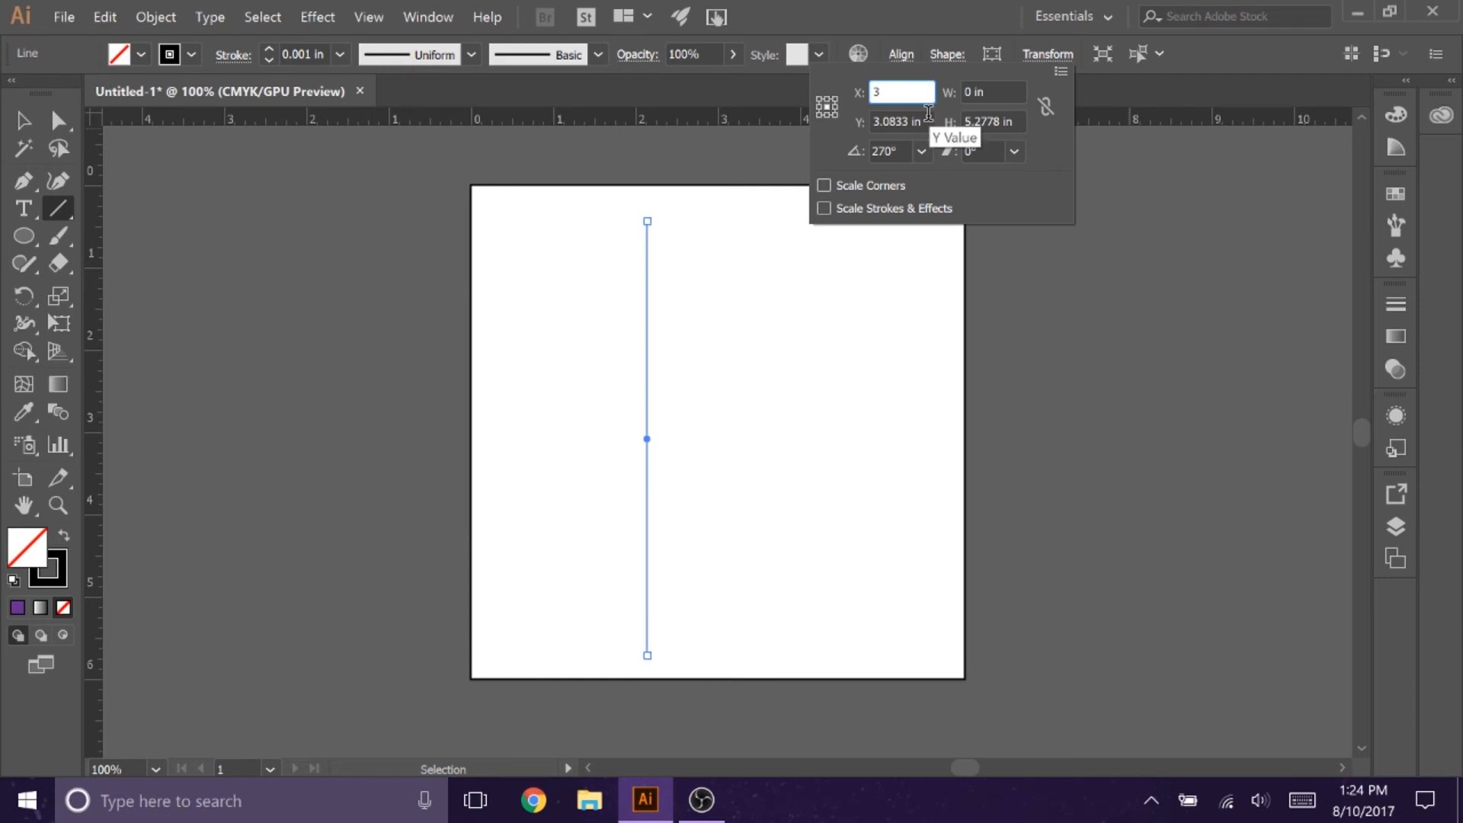
{"action": "key", "text": "Tab"}
{"action": "type", "text": "3"}
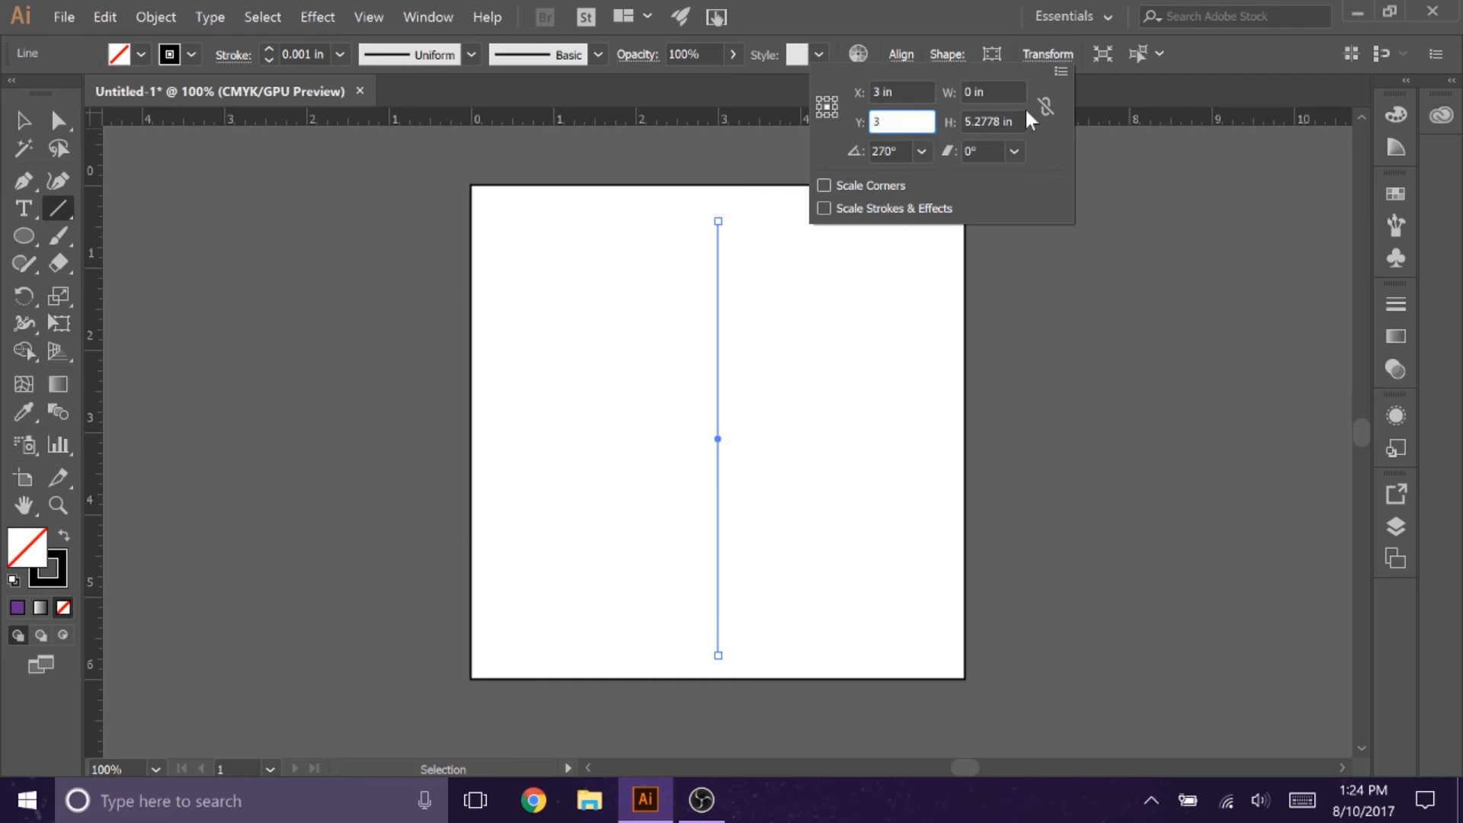
{"action": "key", "text": "Tab"}
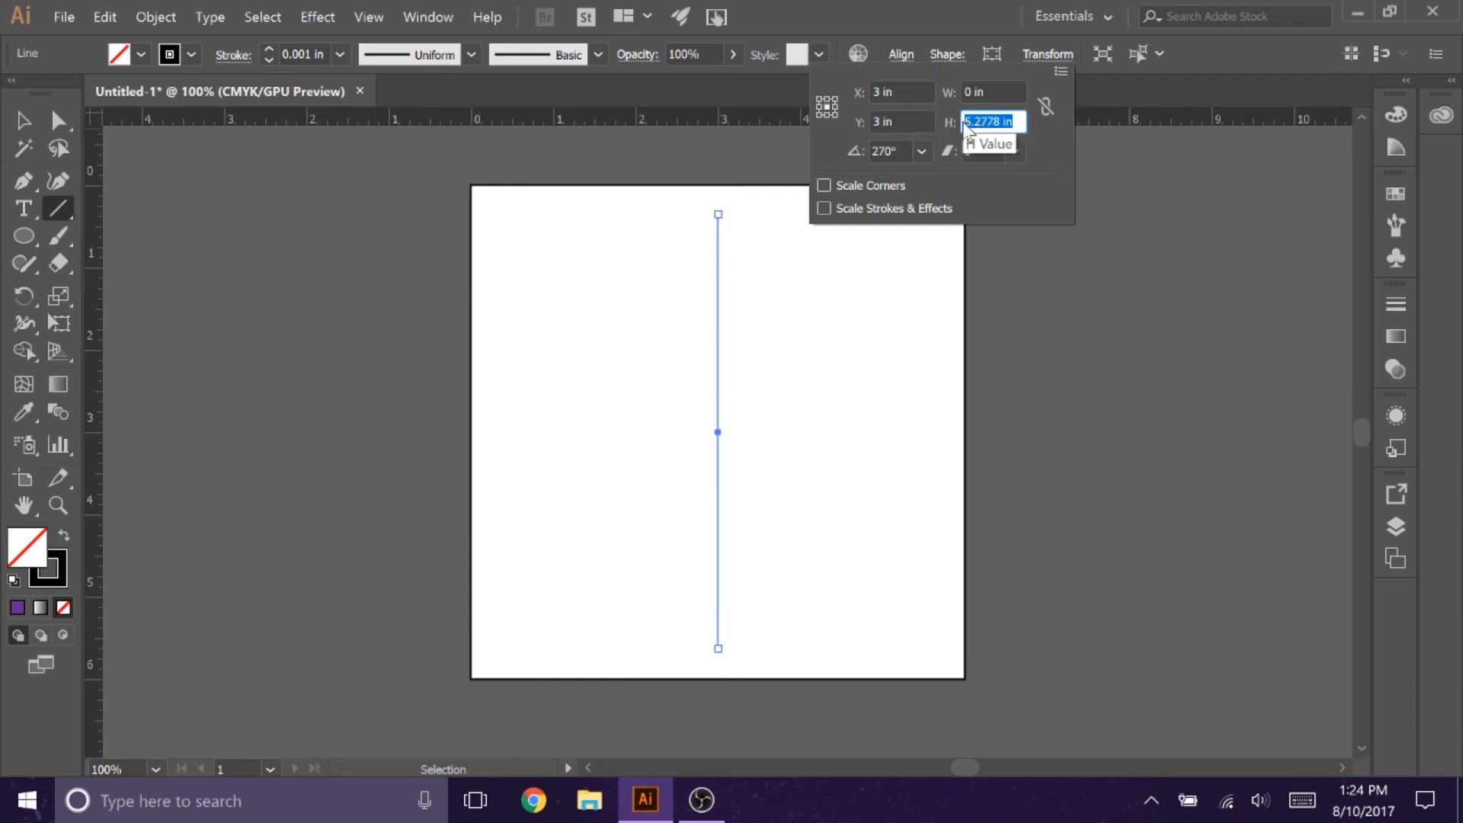
{"action": "type", "text": "6"}
{"action": "key", "text": "Return"}
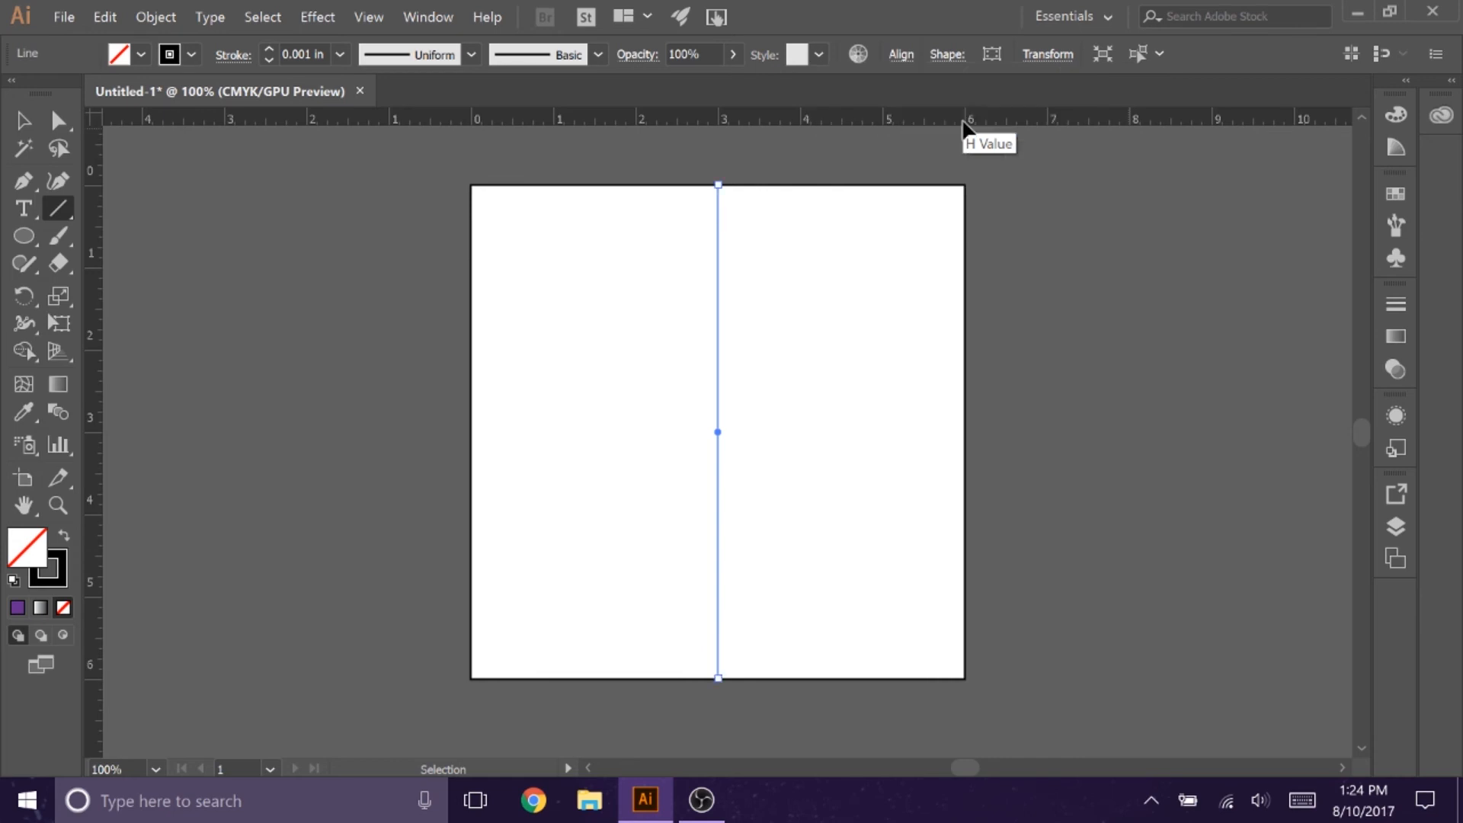
{"action": "left_click", "coordinate": [29, 123]}
{"action": "left_click", "coordinate": [551, 317]}
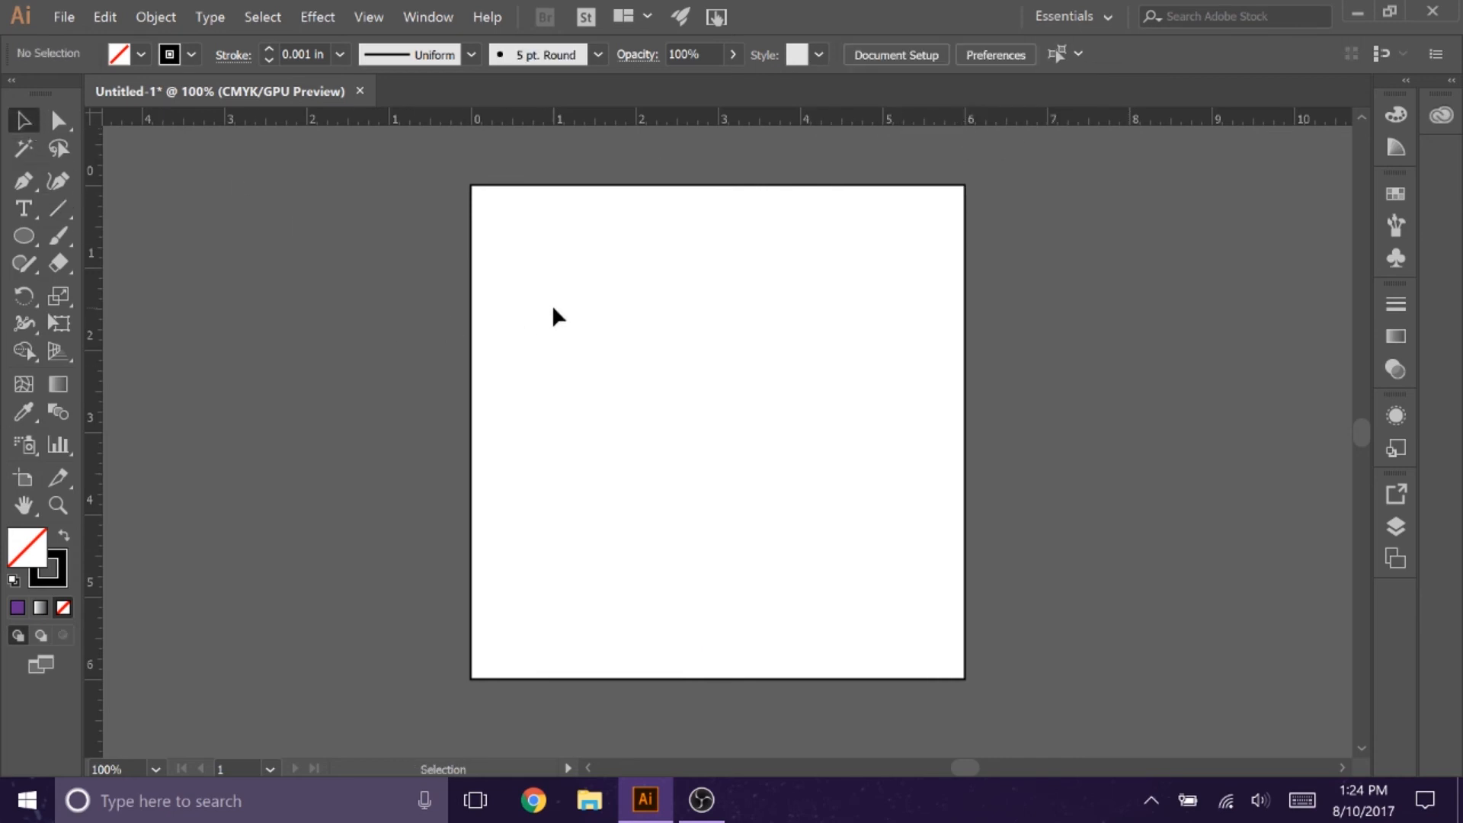
Step: Examine the crossing of the two hairlines at 300% magnification and return the view to 100%
{"action": "left_click", "coordinate": [55, 507]}
{"action": "left_click", "coordinate": [712, 442]}
{"action": "left_click", "coordinate": [723, 441]}
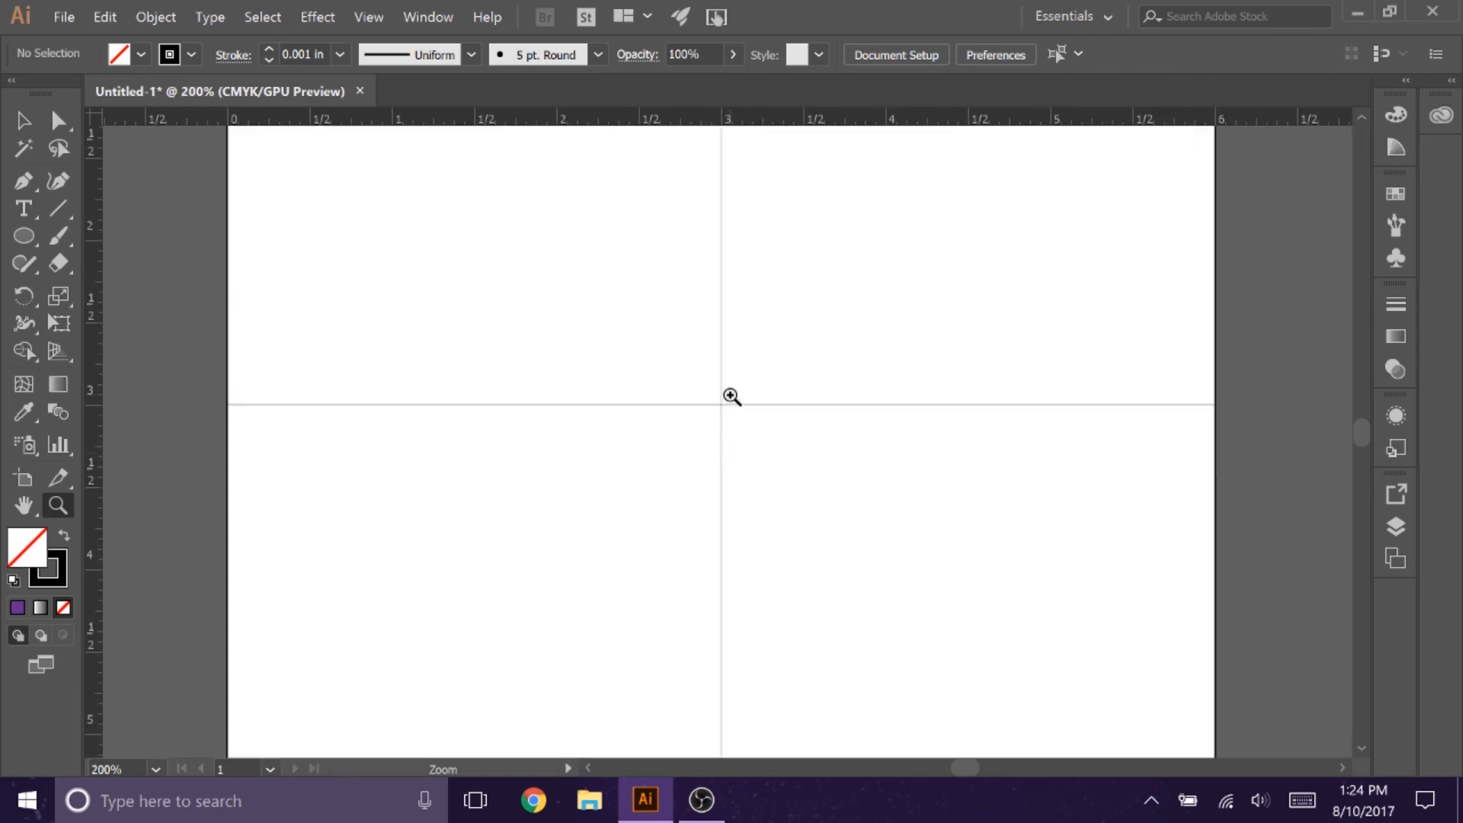
{"action": "left_click", "coordinate": [730, 393]}
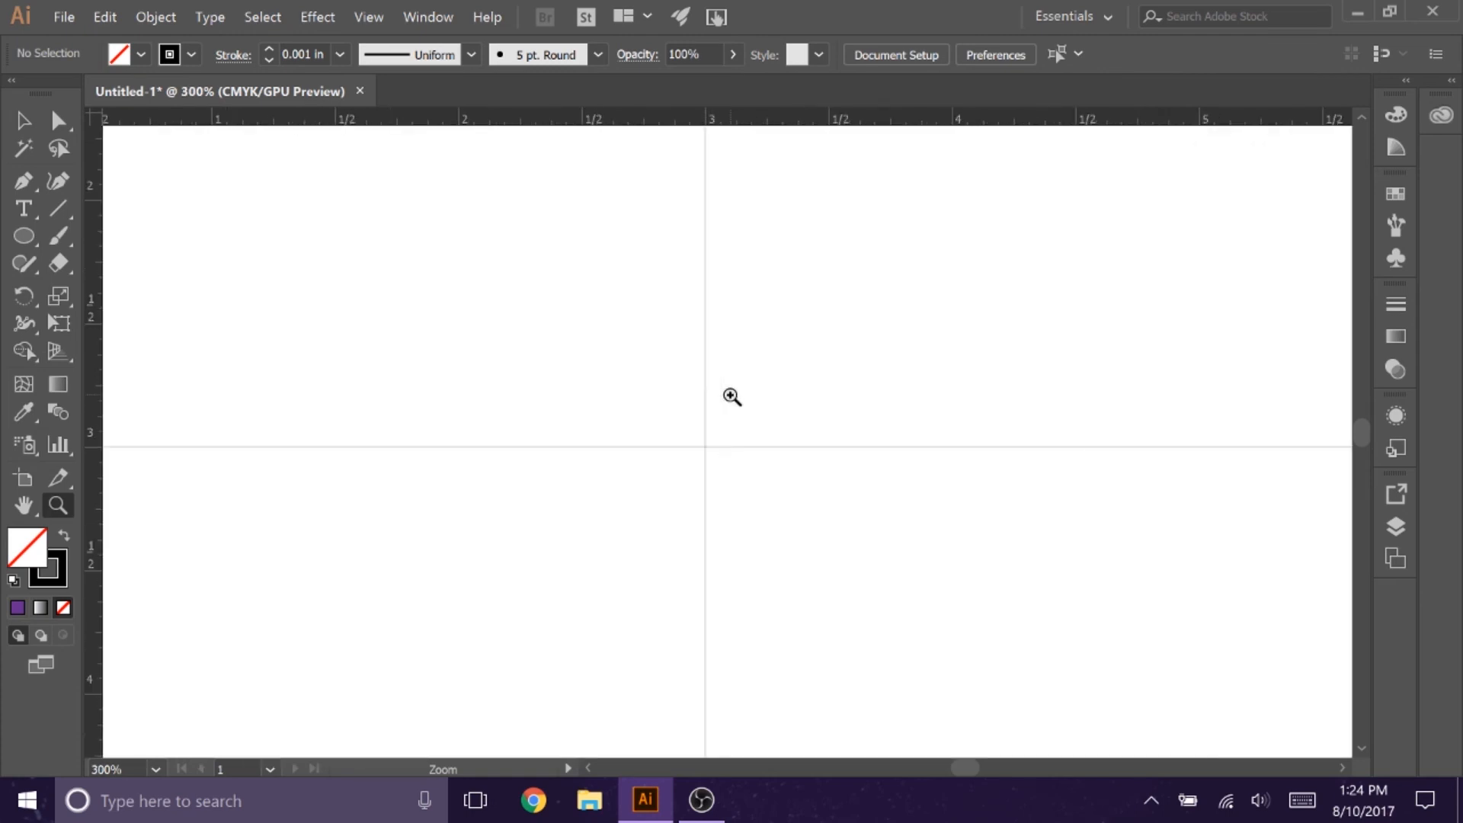
{"action": "left_click", "coordinate": [156, 769]}
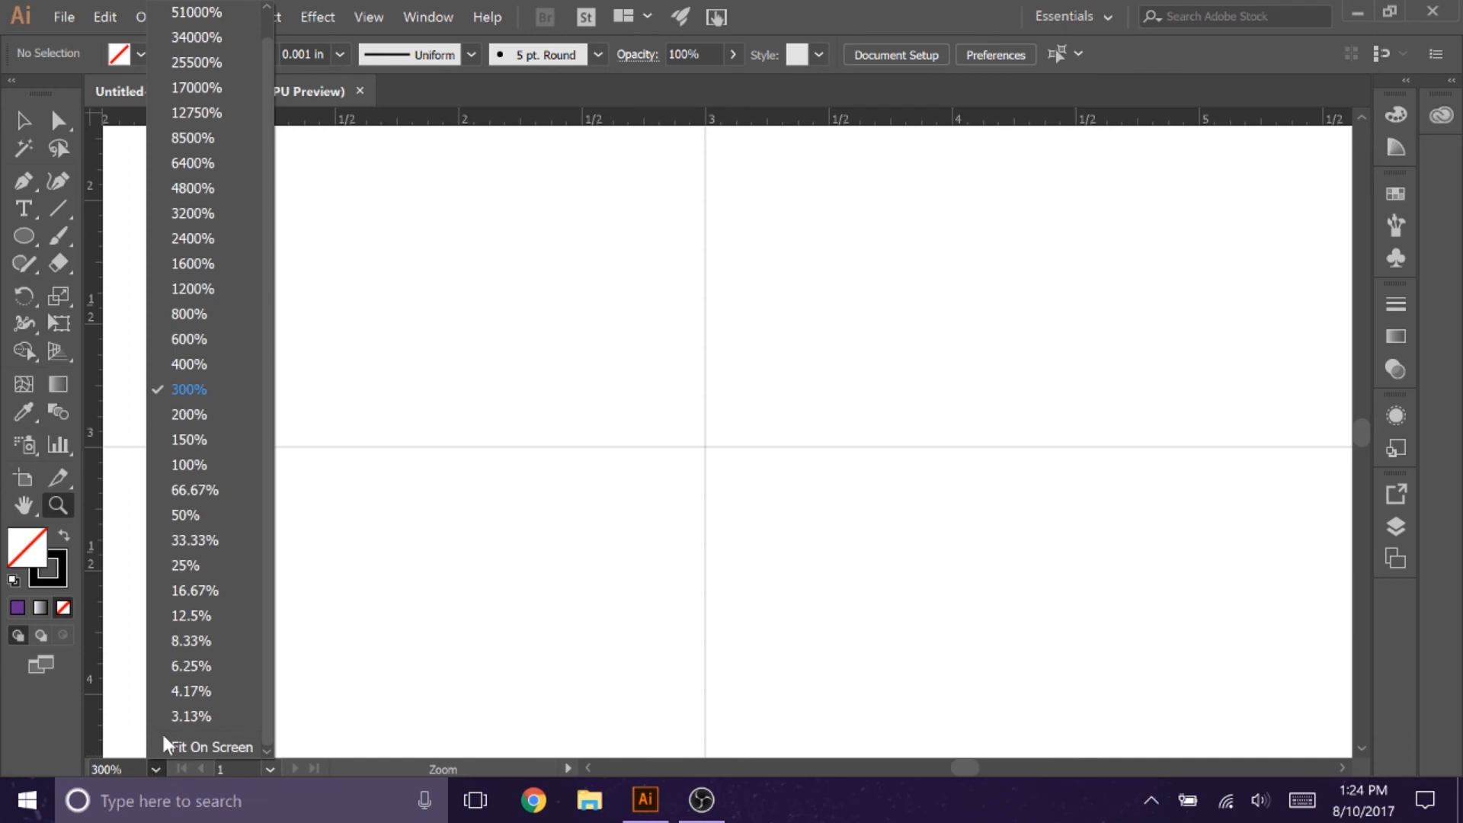
{"action": "left_click", "coordinate": [206, 464]}
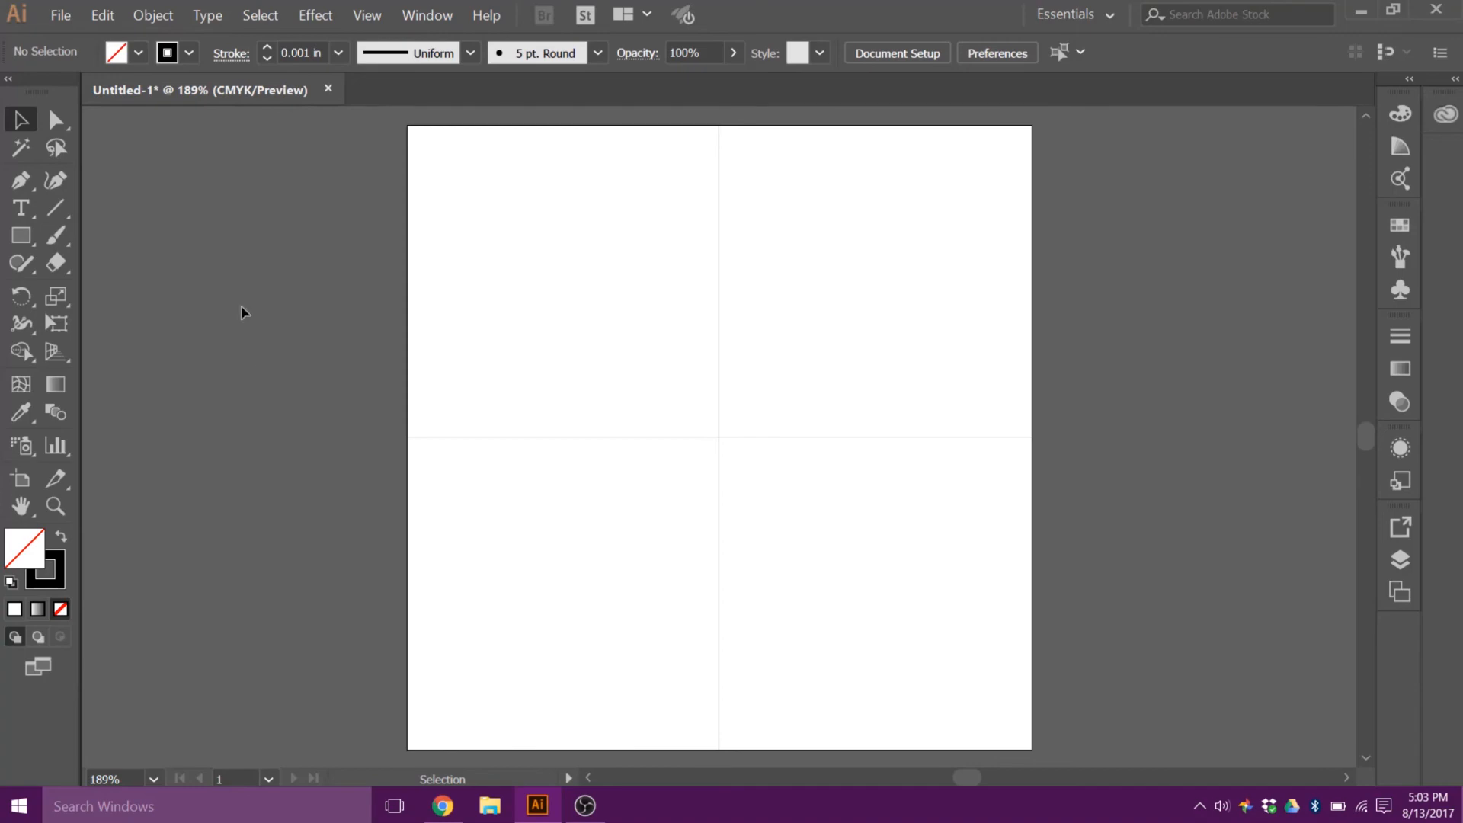
Step: Start printing the document and choose the Epilog Engraver WinX64 Fusion as the printer
{"action": "left_click", "coordinate": [66, 21]}
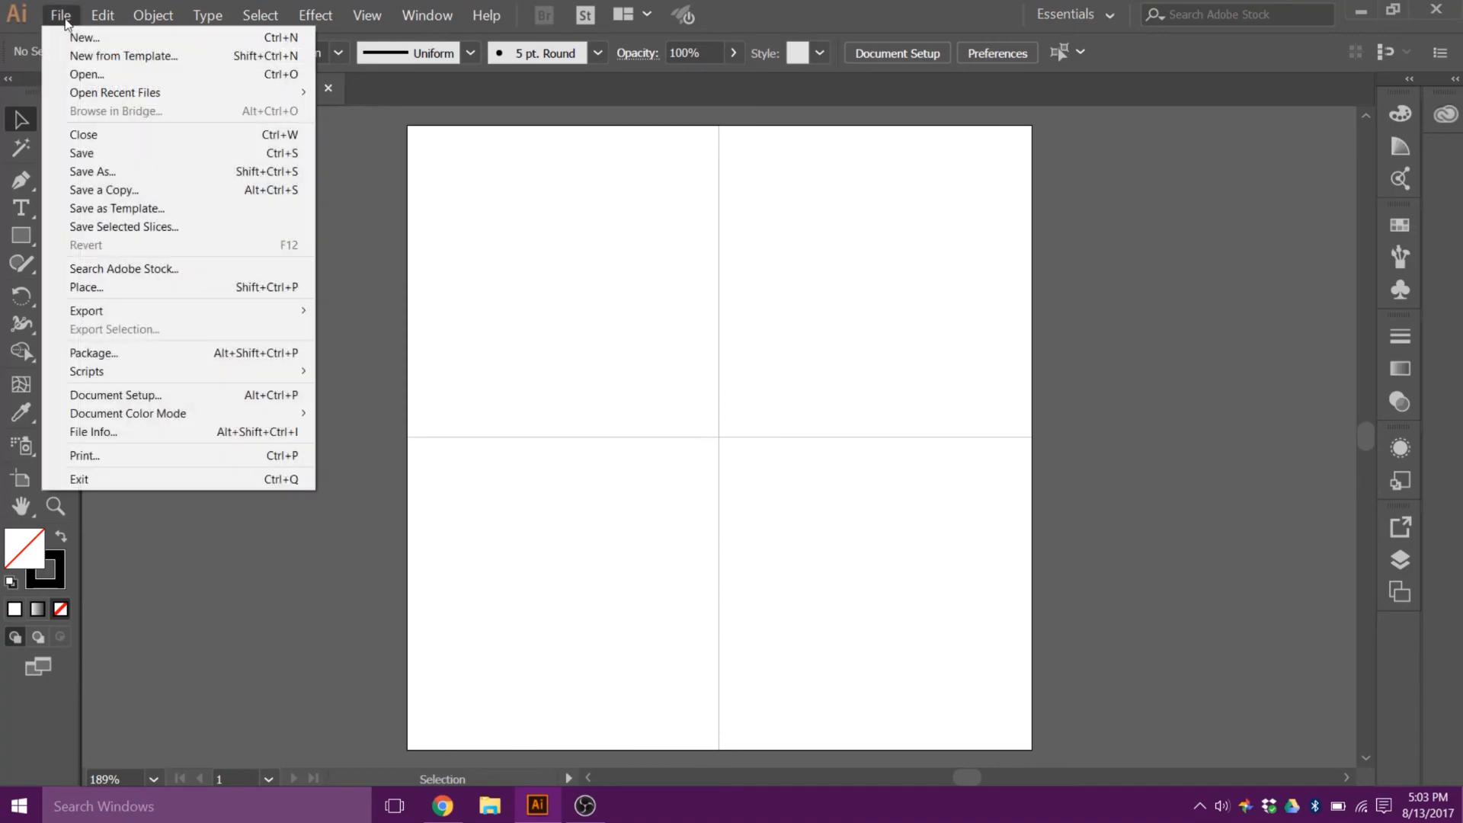
{"action": "left_click", "coordinate": [113, 456]}
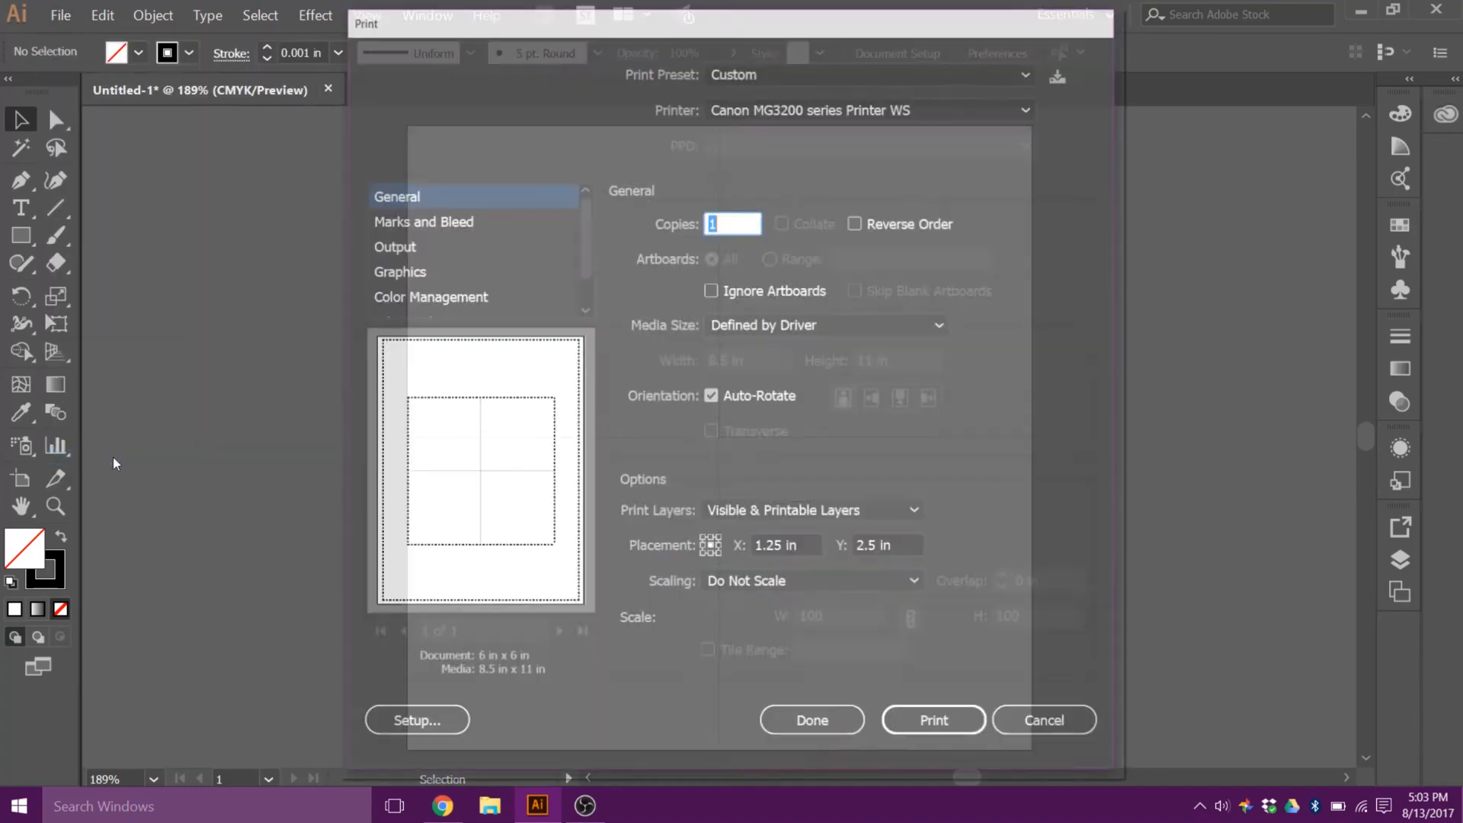
{"action": "left_click", "coordinate": [829, 112]}
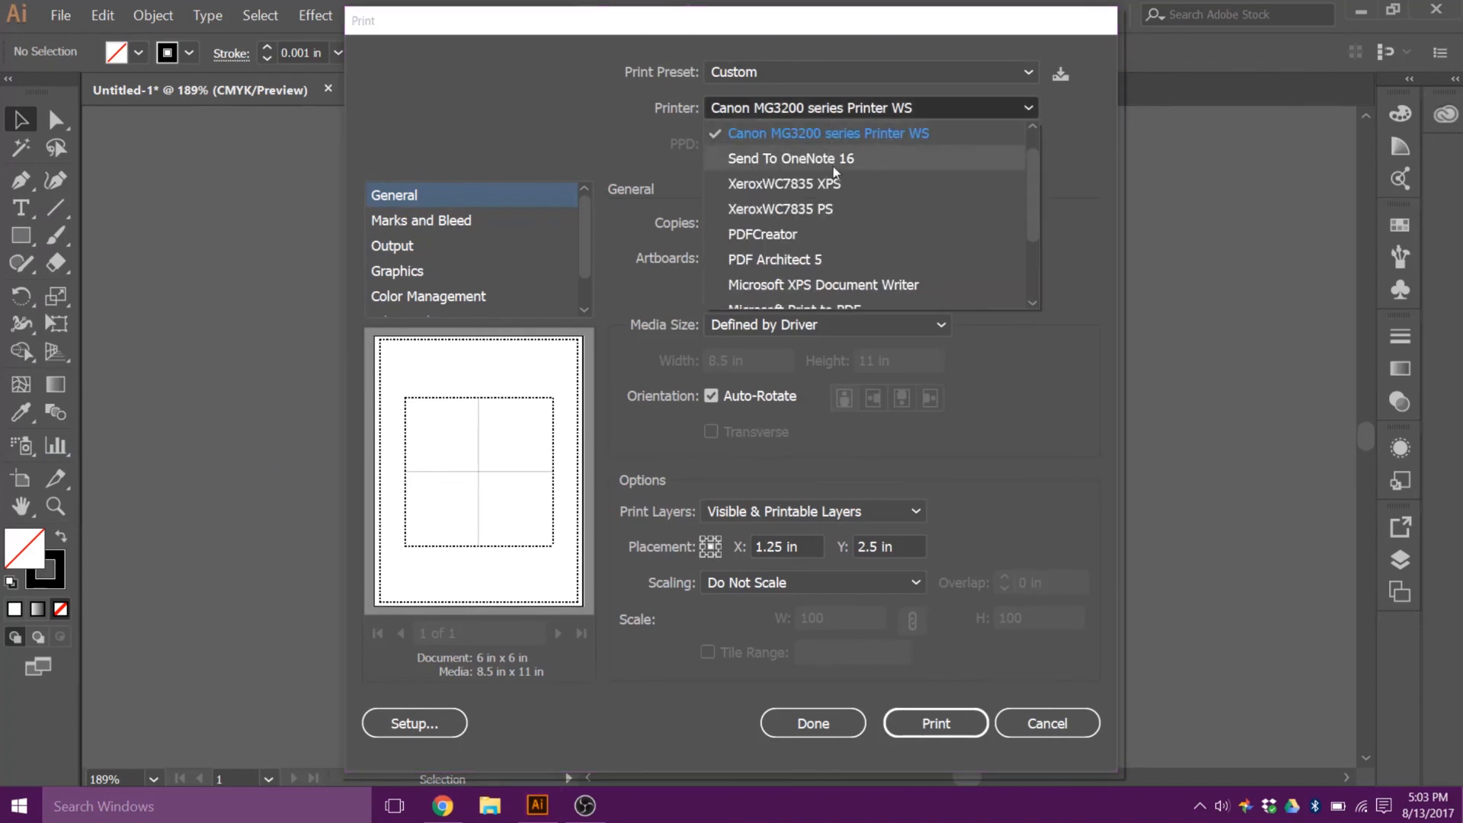
{"action": "scroll", "coordinate": [843, 195], "scroll_direction": "down", "scroll_amount": 2}
{"action": "left_click", "coordinate": [851, 299]}
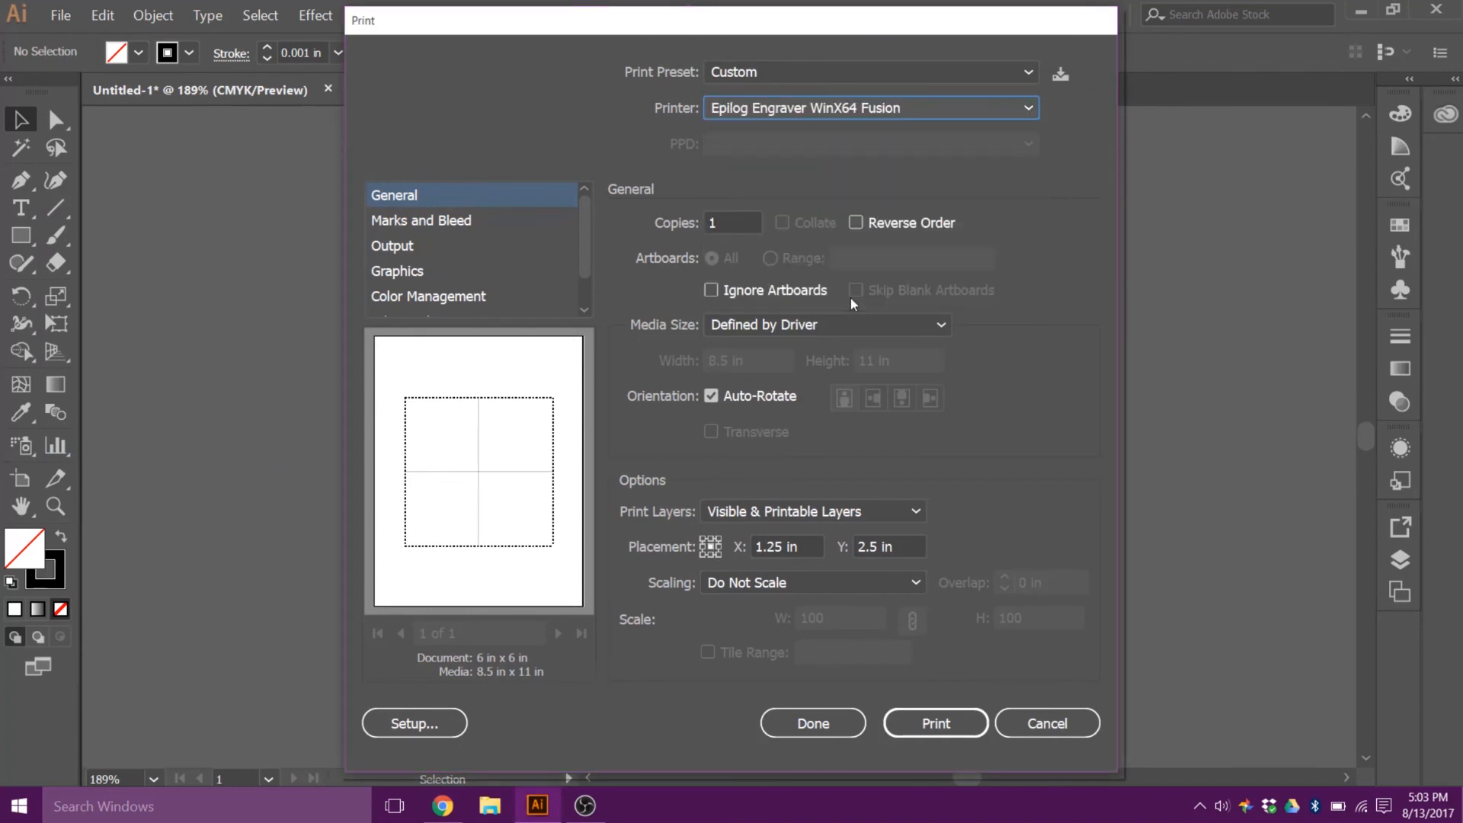
Step: Set the engraver's job type to Vector and its piece size to 6 in horizontal by 6 in vertical
{"action": "left_click", "coordinate": [418, 727]}
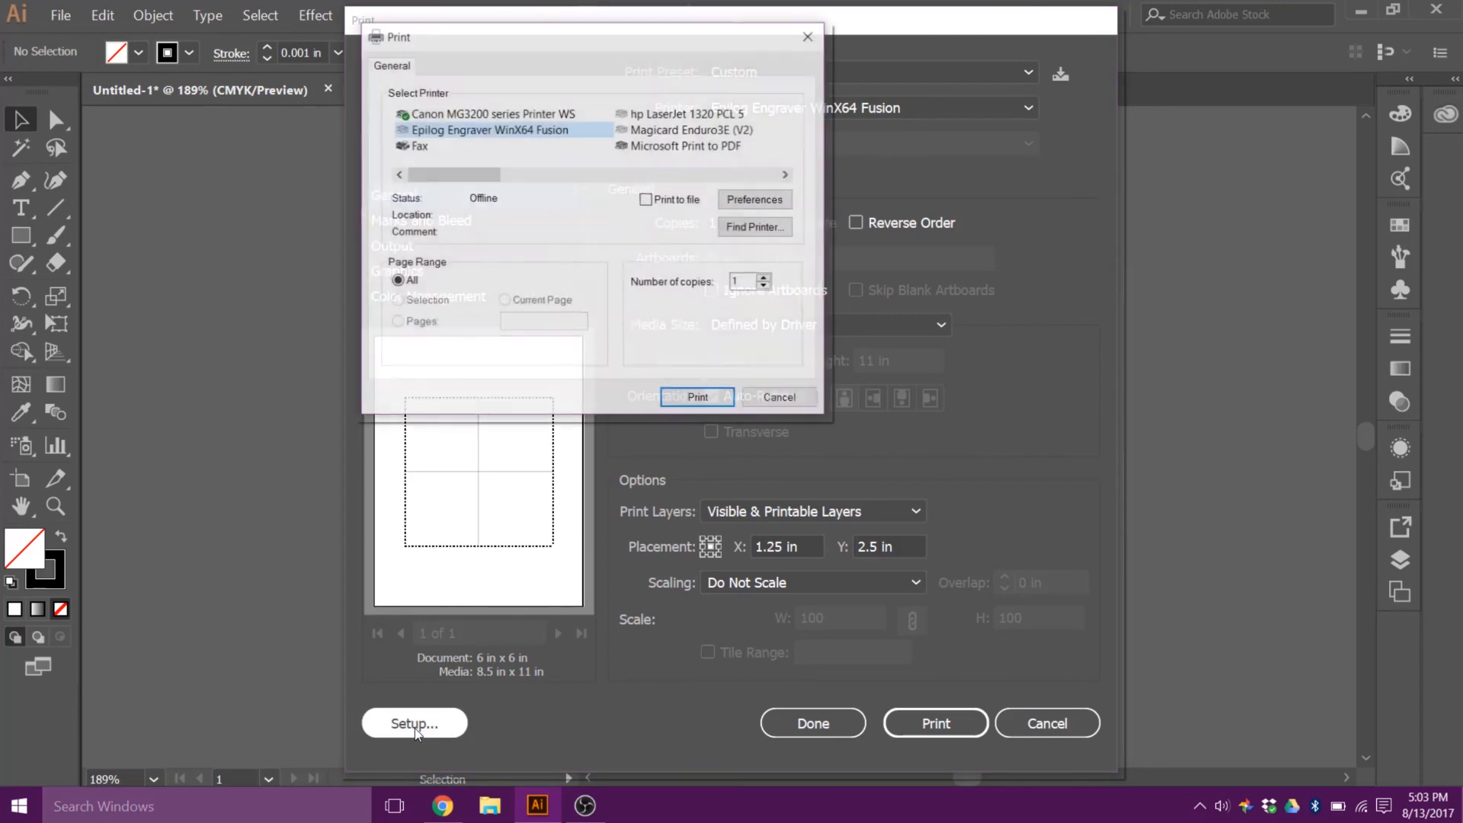
{"action": "left_click", "coordinate": [741, 200]}
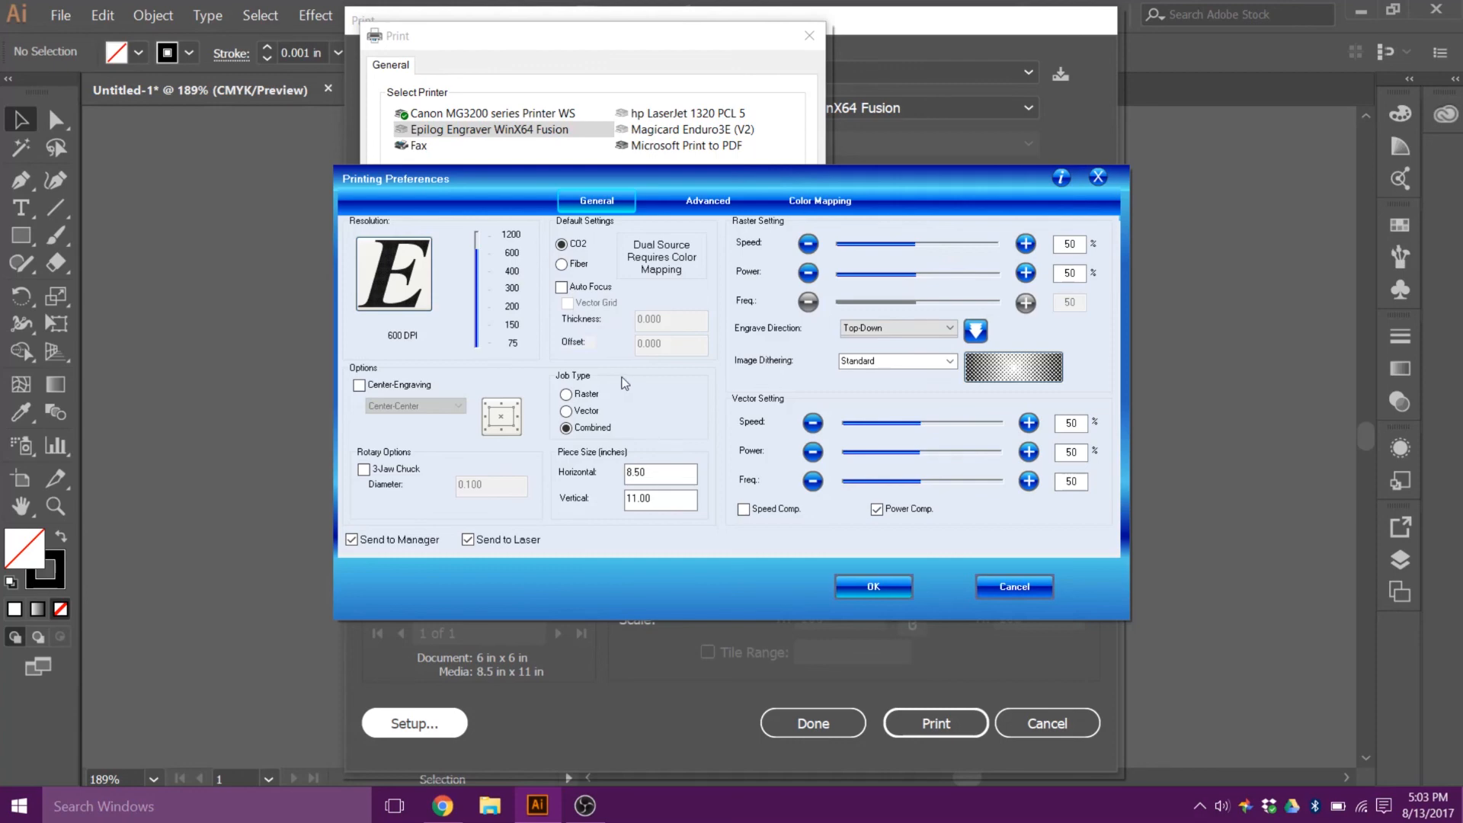
{"action": "left_click", "coordinate": [566, 413]}
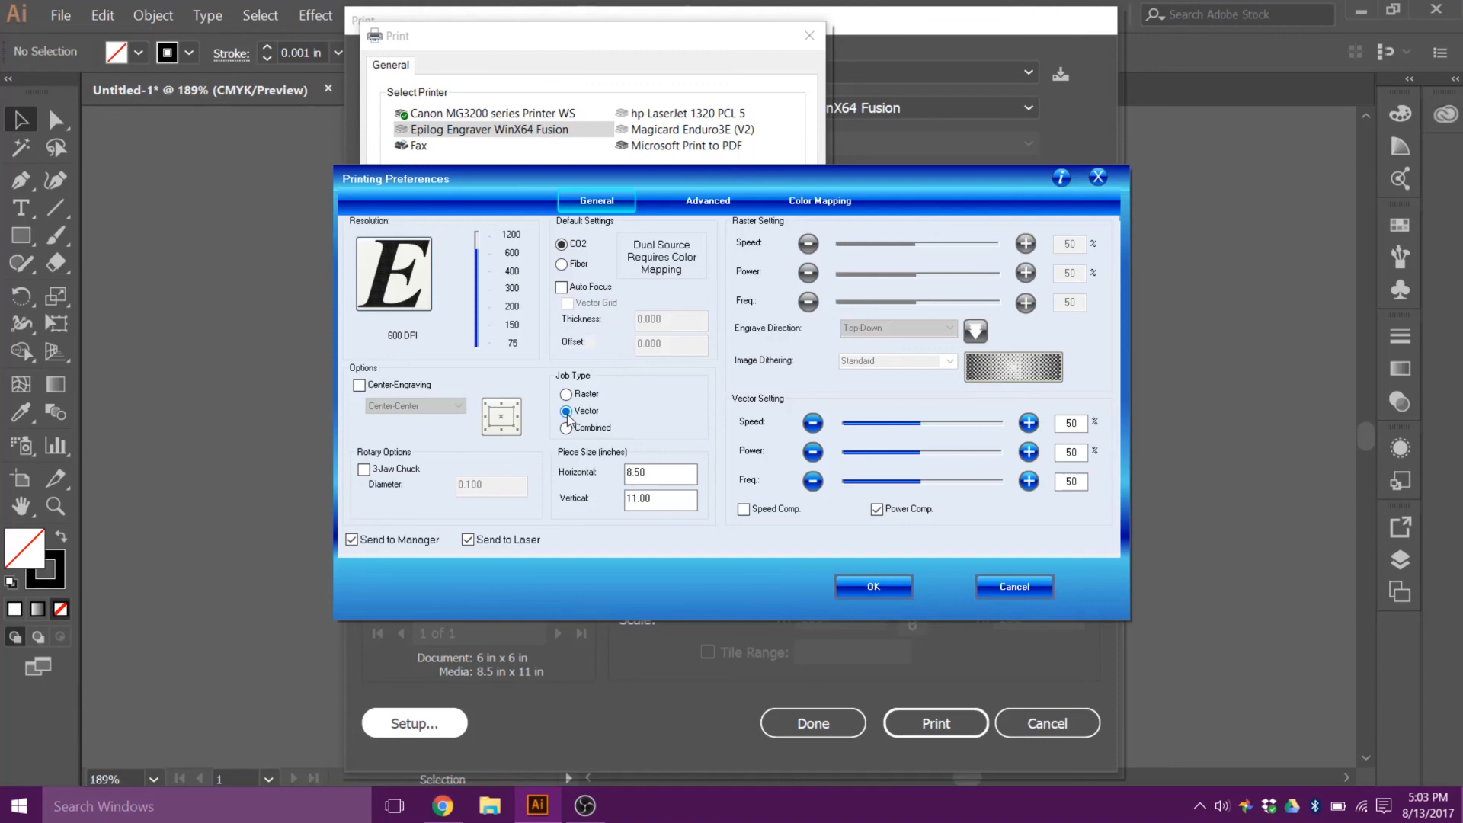
{"action": "left_click_drag", "start_coordinate": [667, 473], "coordinate": [590, 474]}
{"action": "type", "text": "6"}
{"action": "left_click_drag", "start_coordinate": [690, 497], "coordinate": [598, 504]}
{"action": "type", "text": "6"}
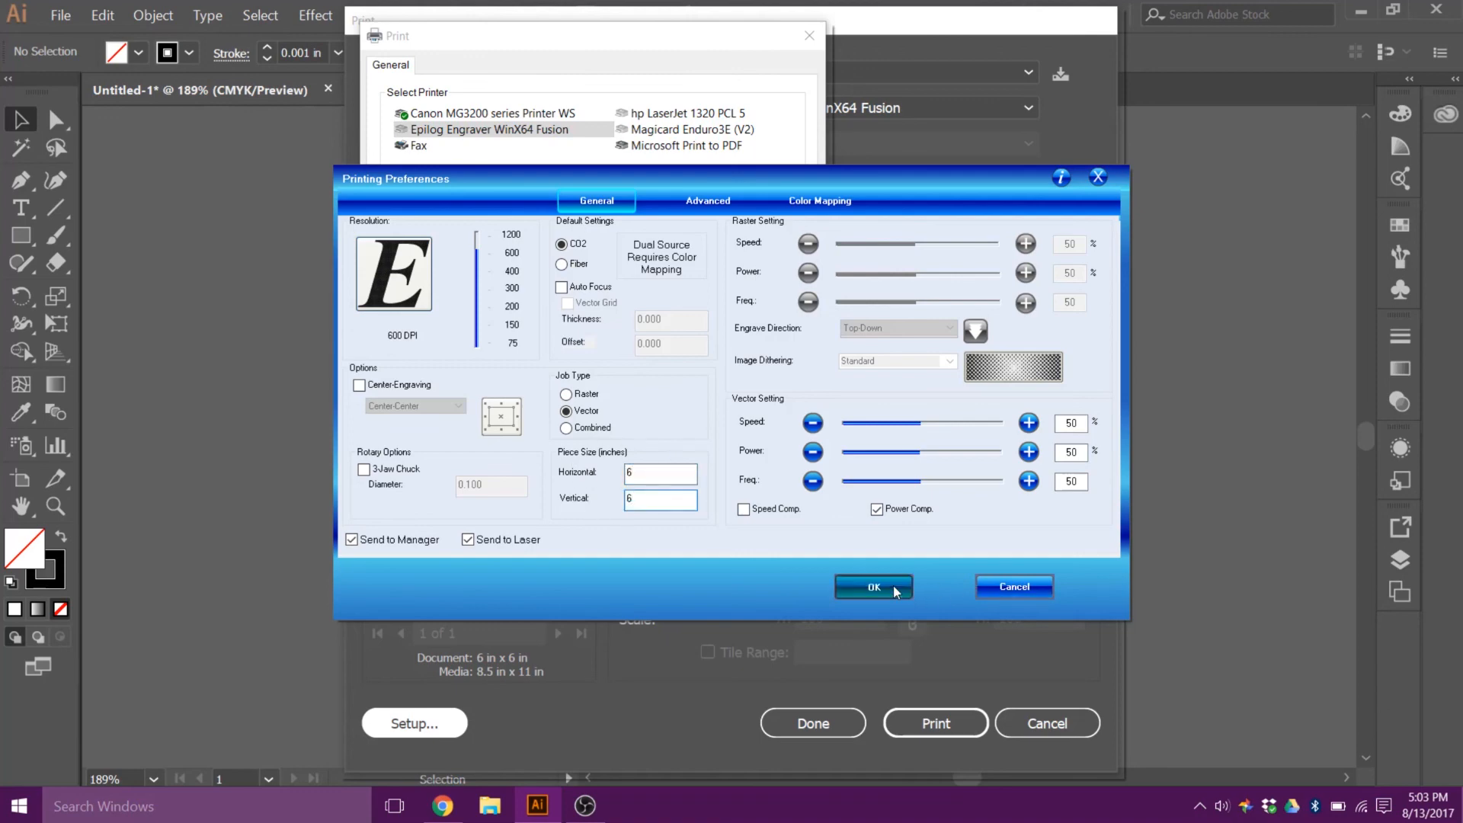
{"action": "left_click", "coordinate": [894, 585]}
{"action": "left_click", "coordinate": [696, 395]}
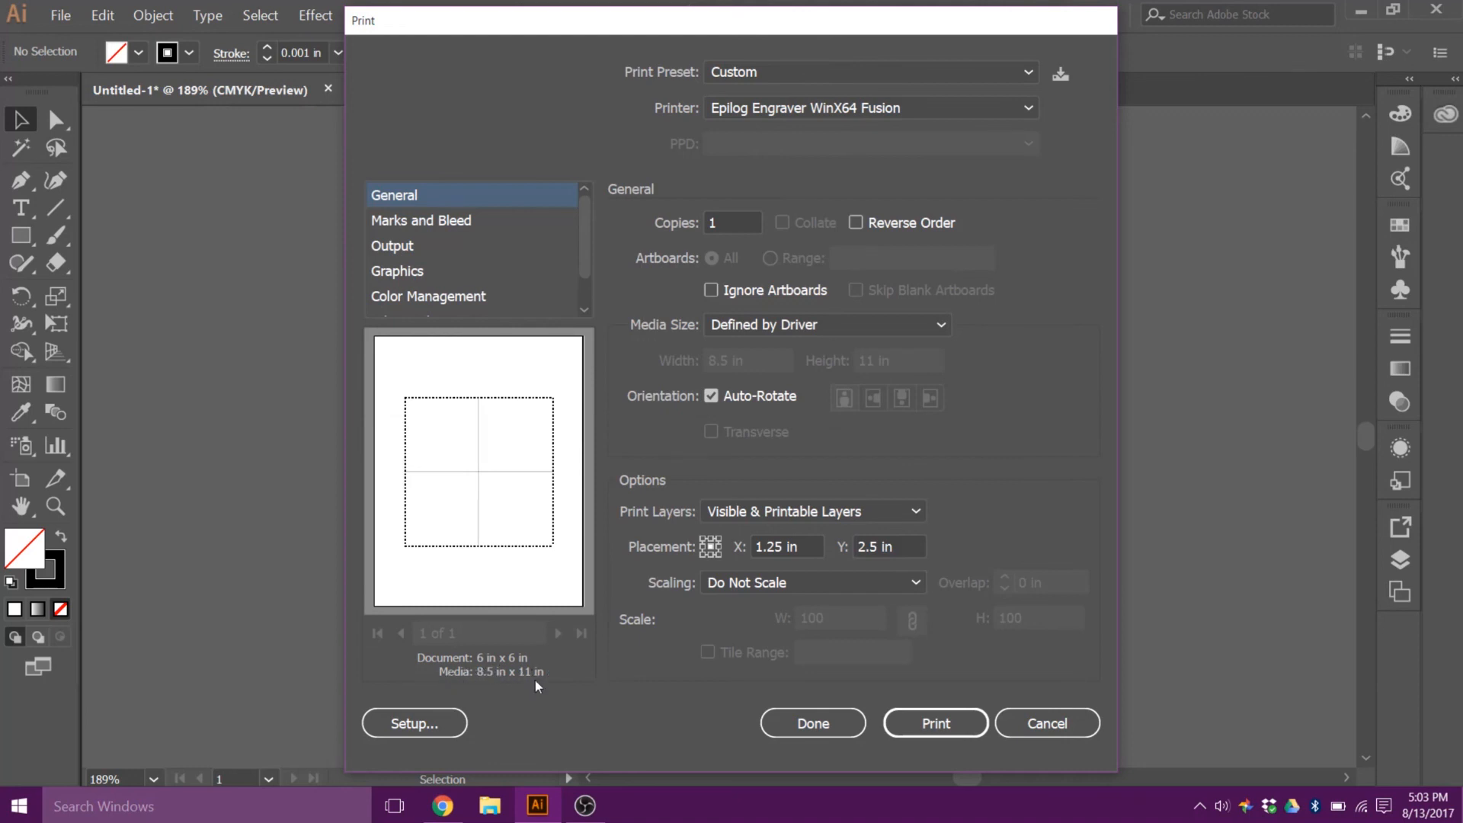
Step: Reapply the printer setup to refresh the media size and send the document to the laser engraver
{"action": "left_click", "coordinate": [436, 730]}
{"action": "left_click", "coordinate": [686, 396]}
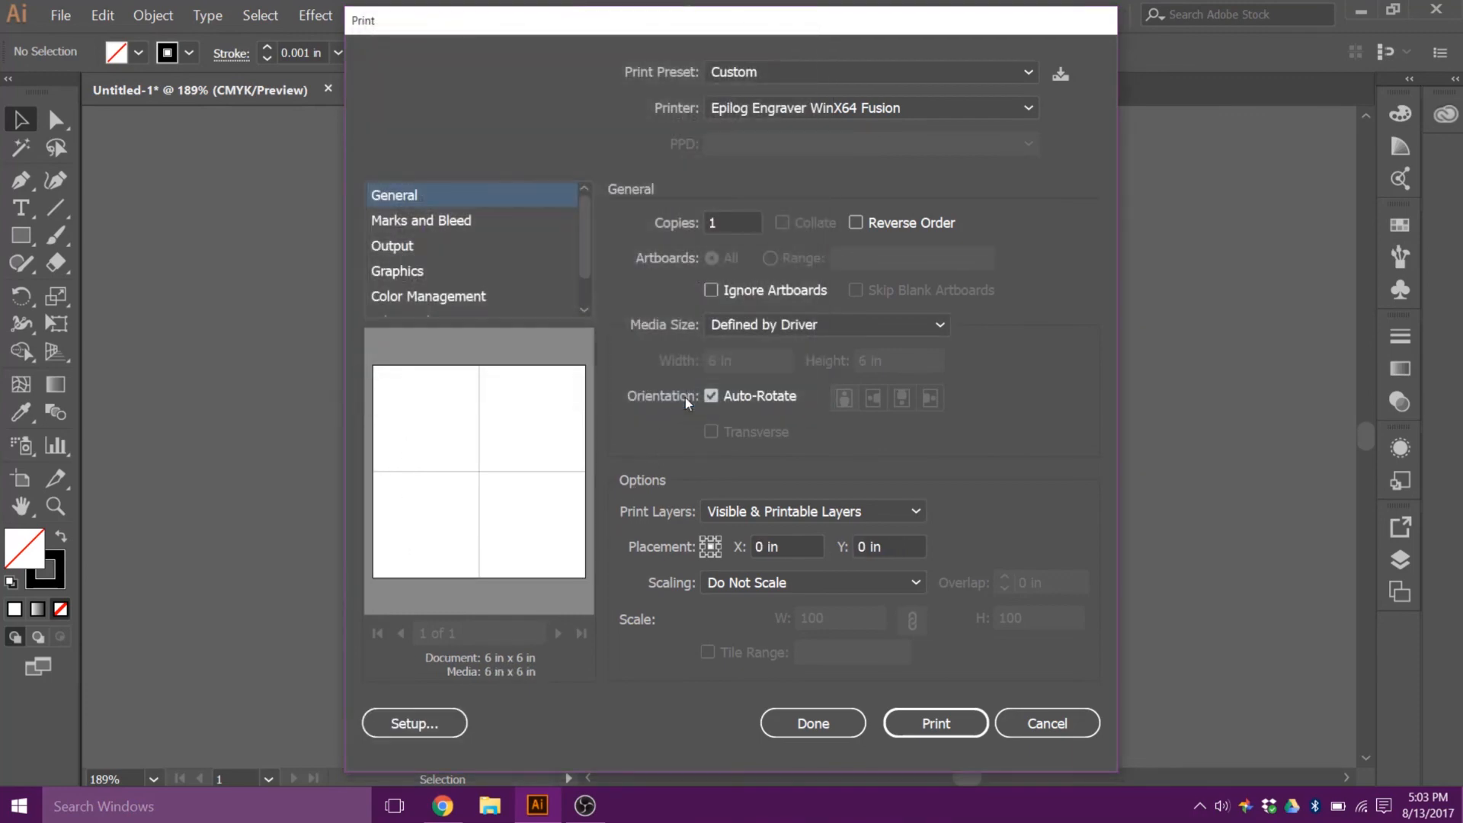
{"action": "left_click", "coordinate": [939, 724]}
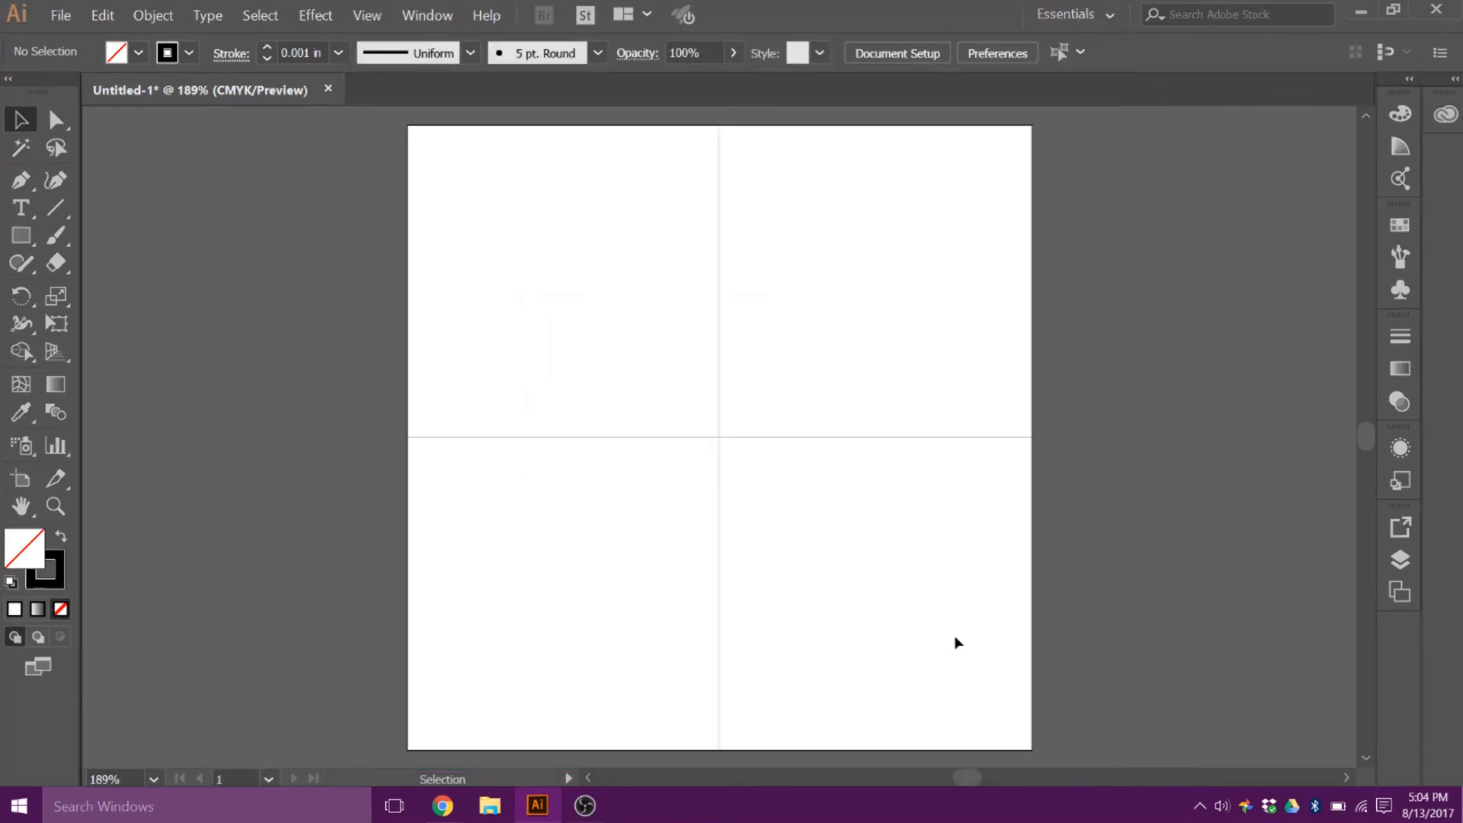